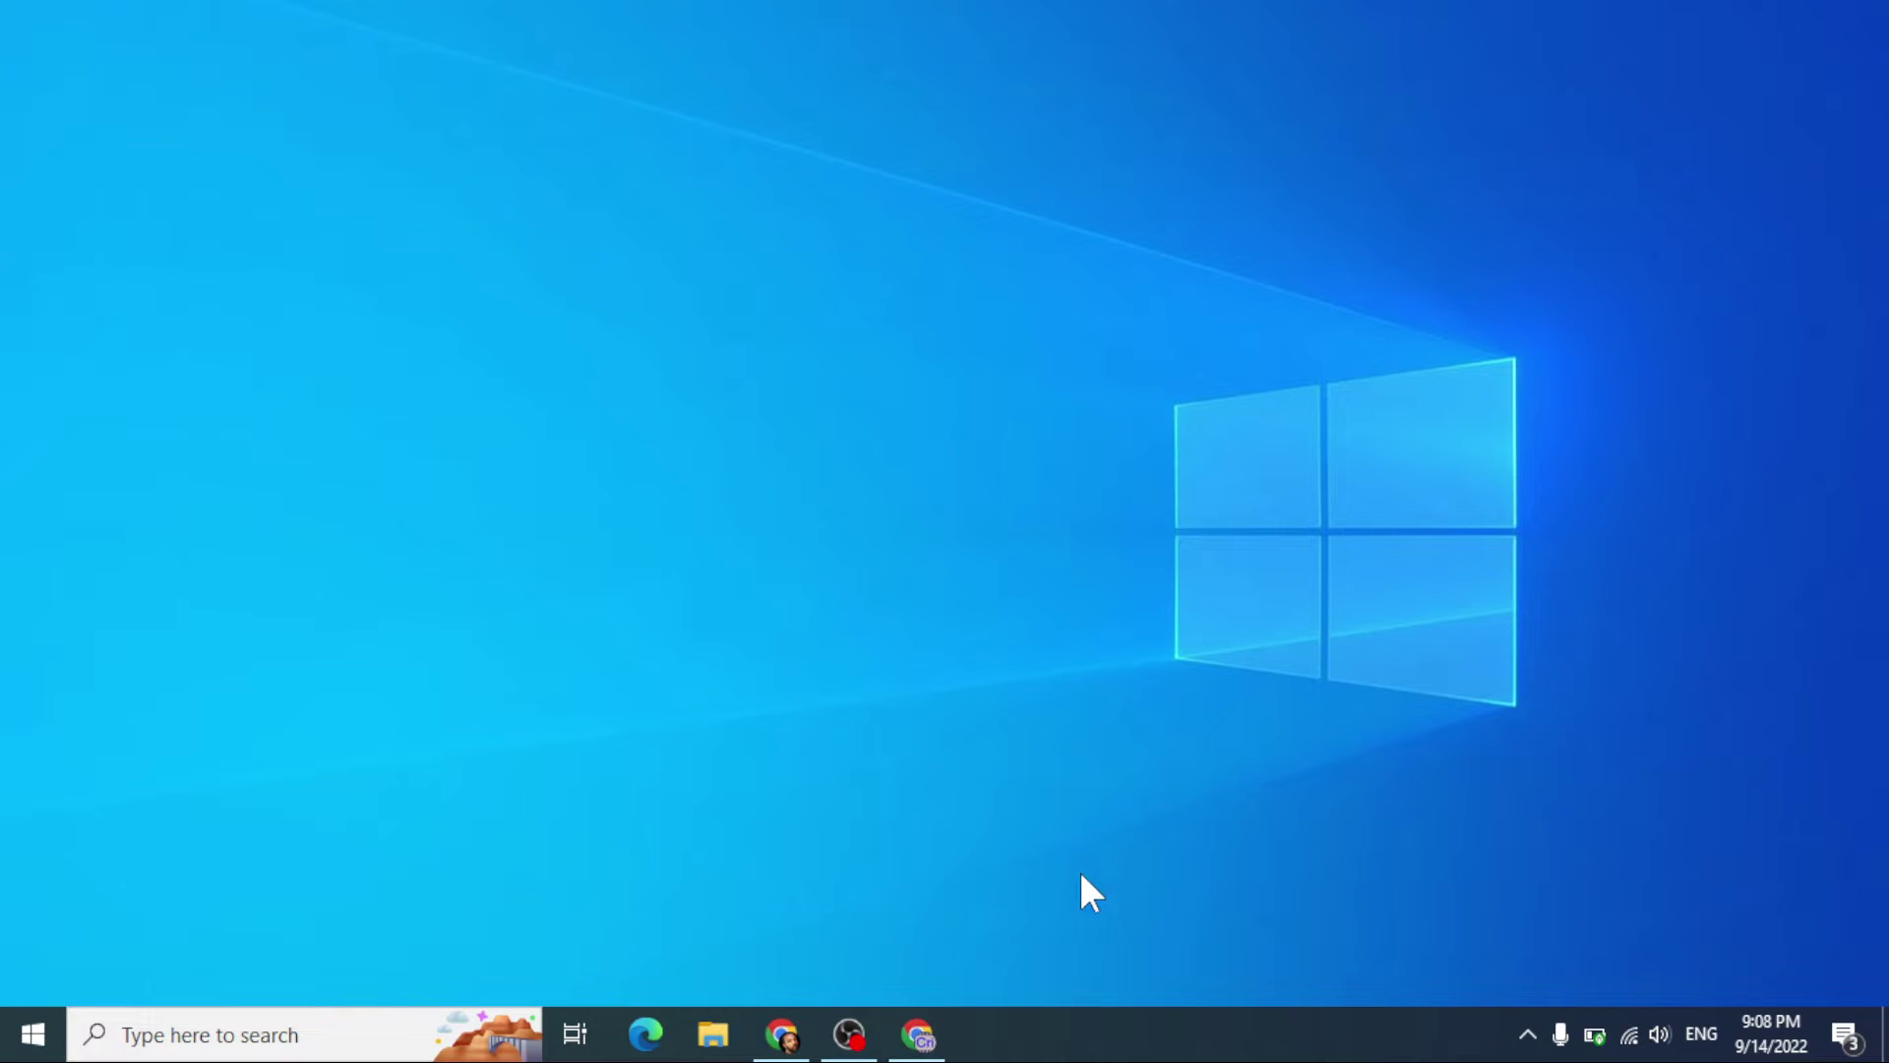
Step: In a new Chrome tab, load the router admin address 192.168.0.1
{"action": "left_click", "coordinate": [783, 1033]}
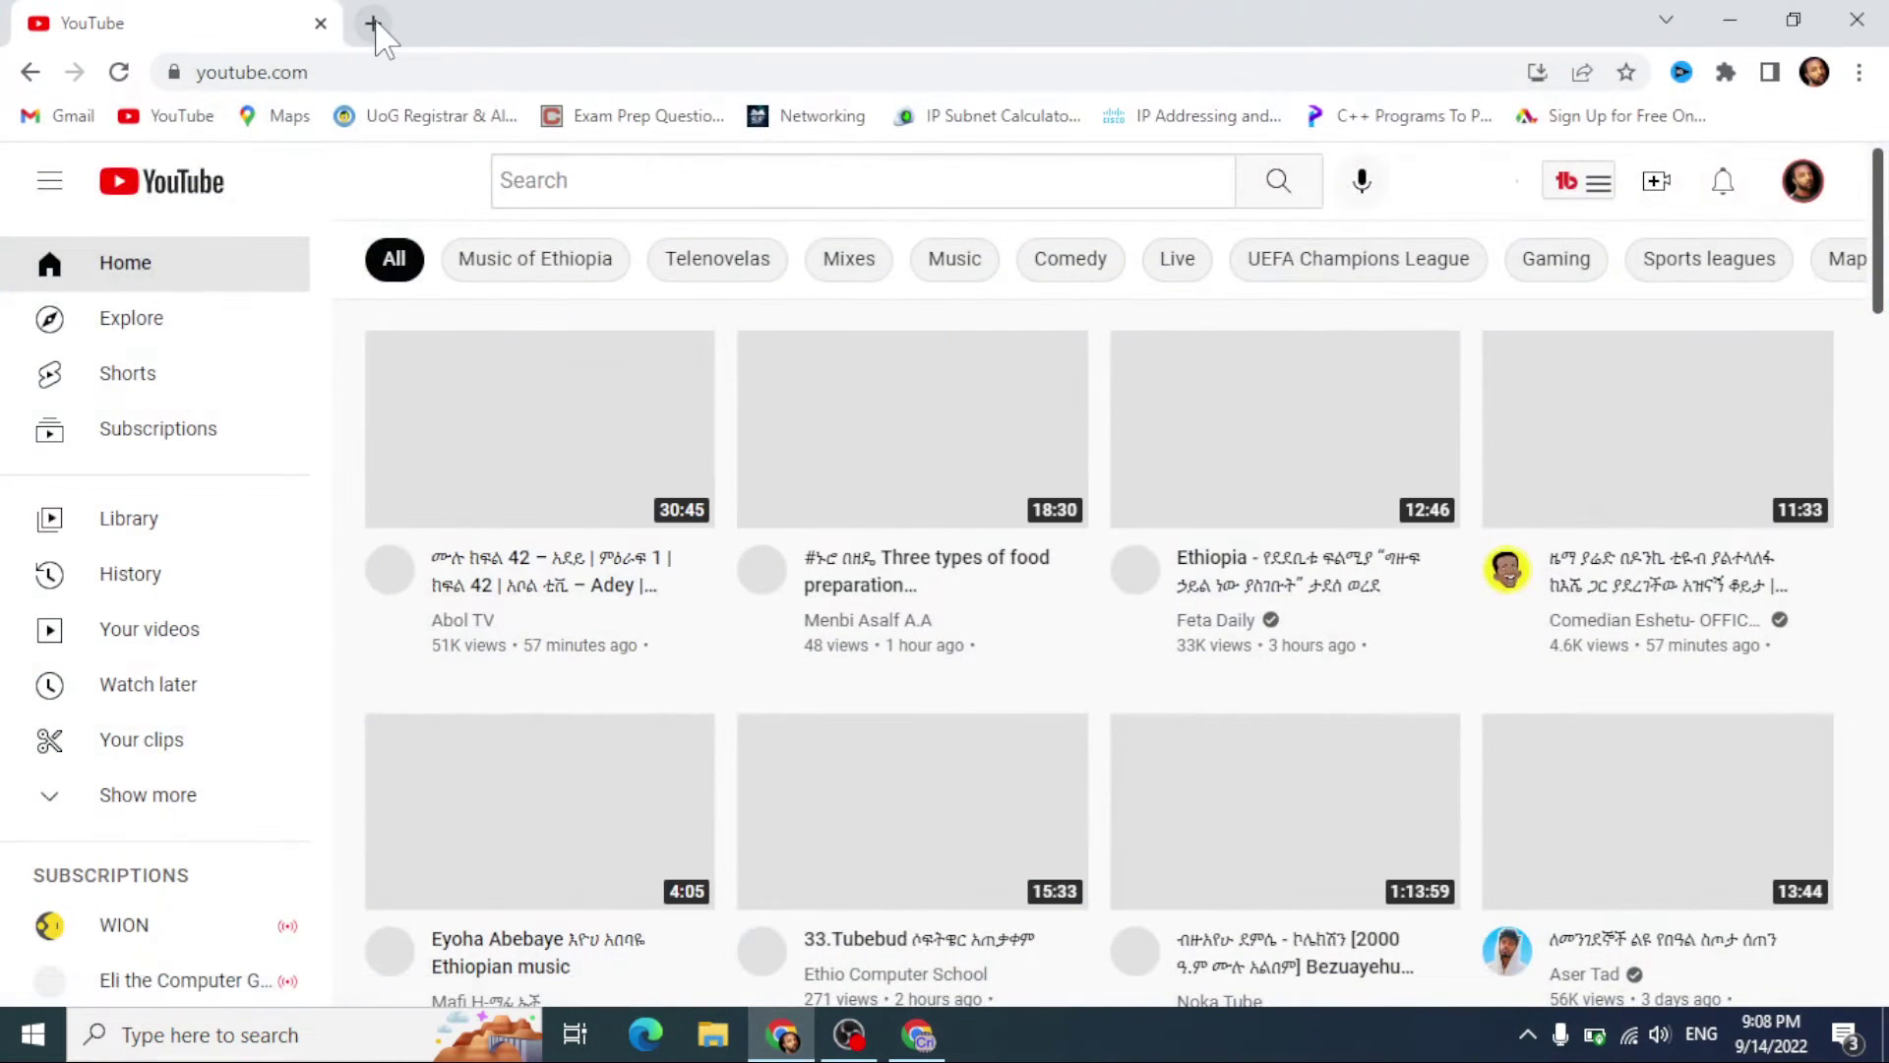
{"action": "left_click", "coordinate": [371, 21]}
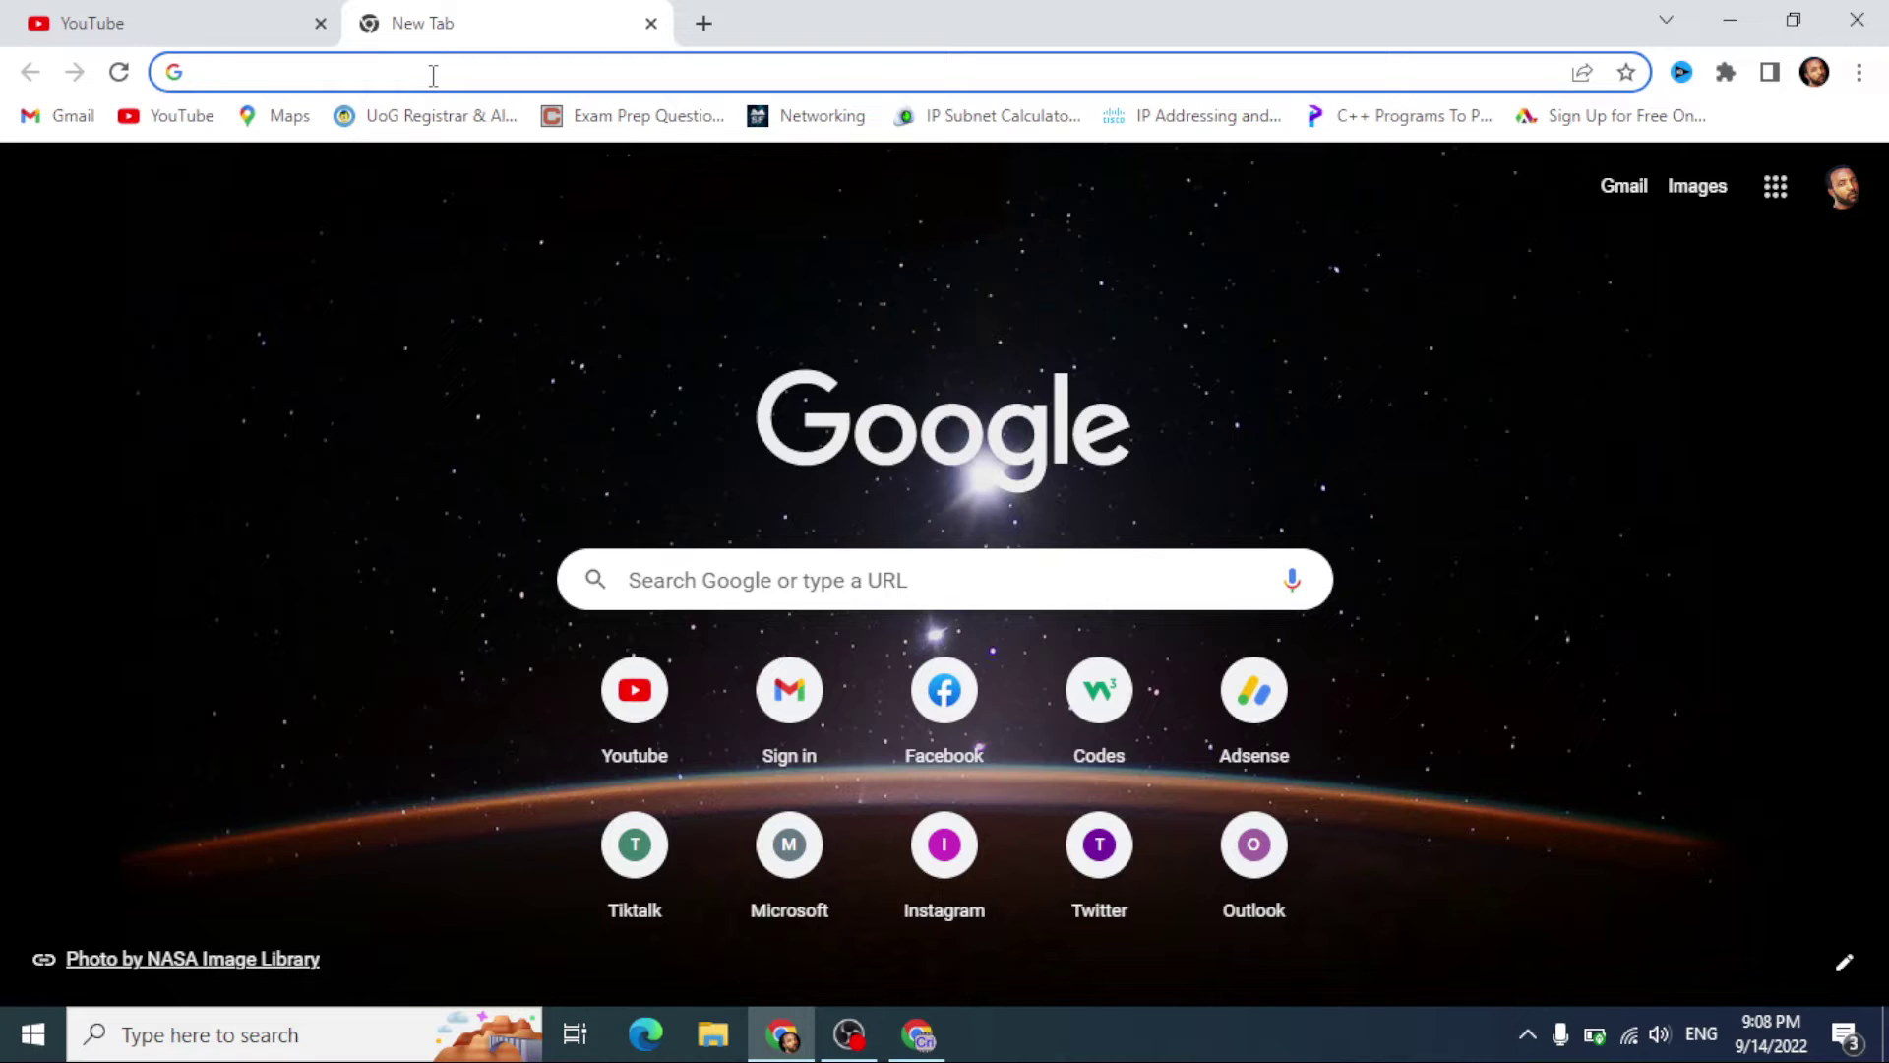
{"action": "left_click", "coordinate": [432, 75]}
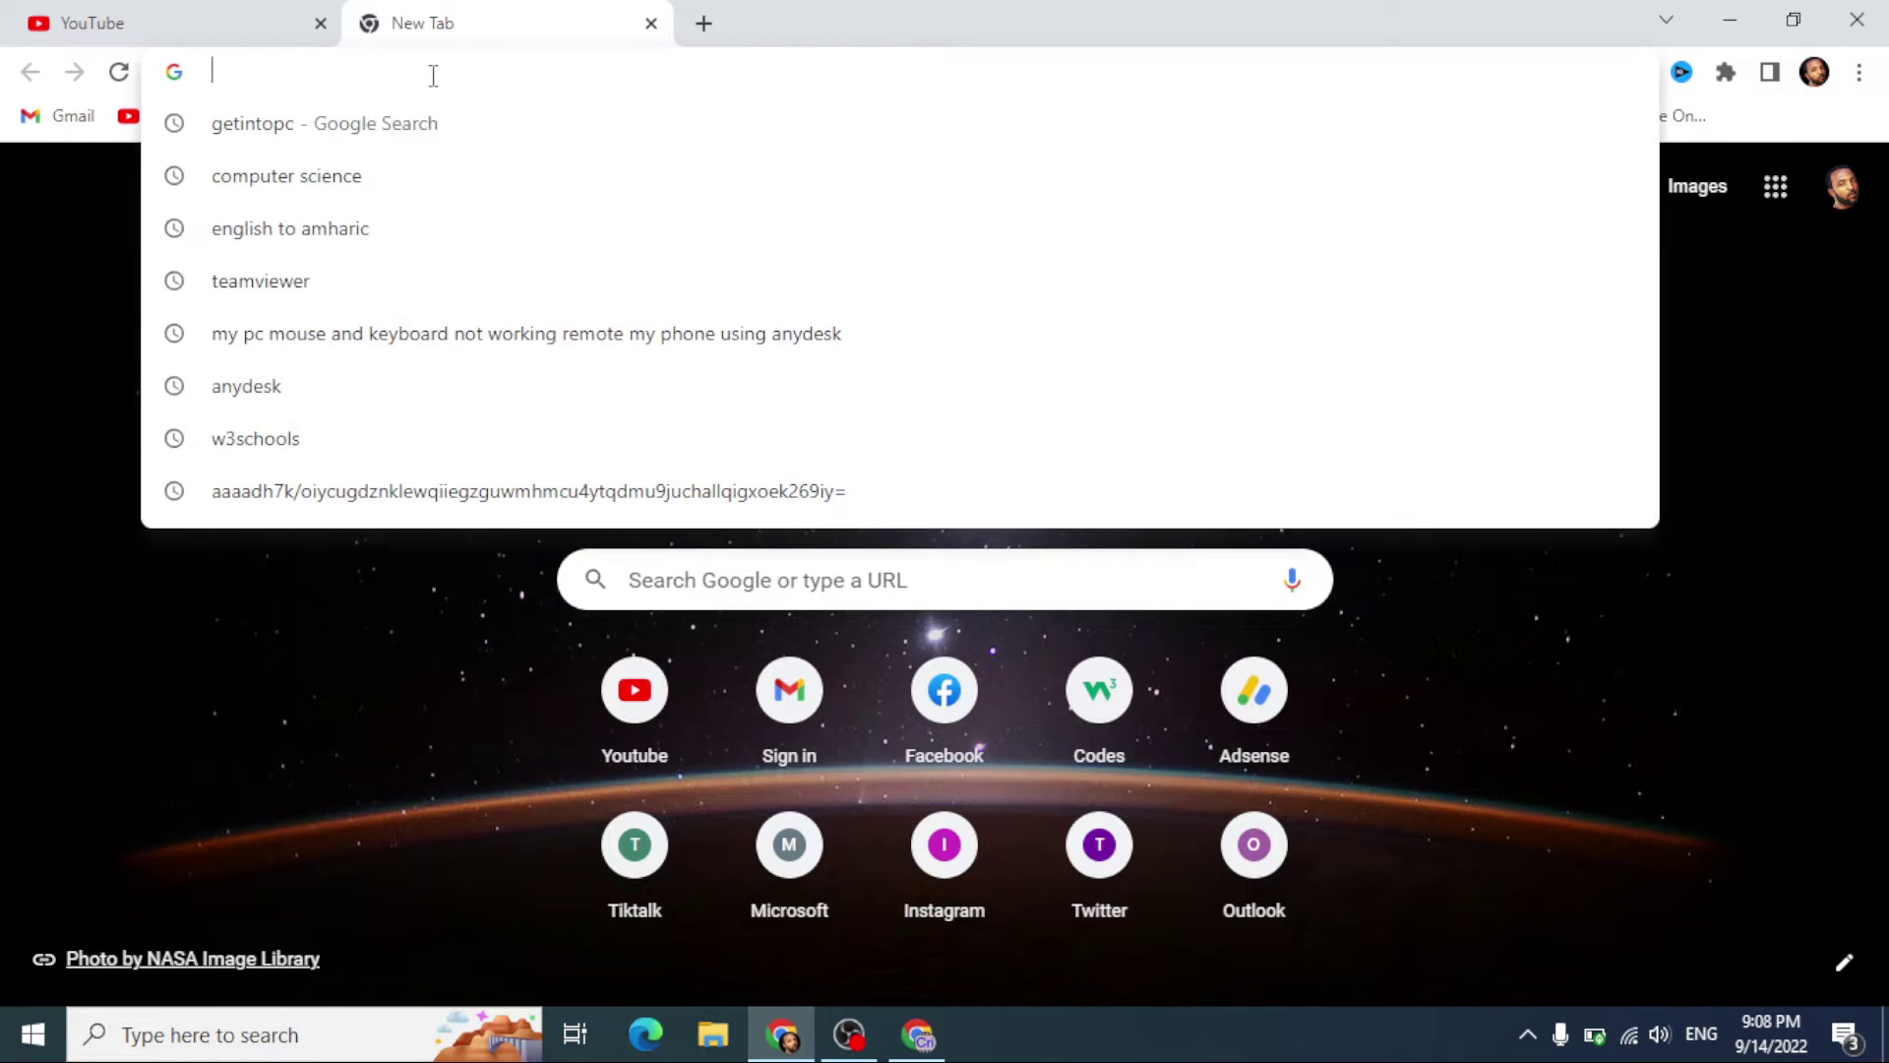
{"action": "type", "text": "192.168.0.1"}
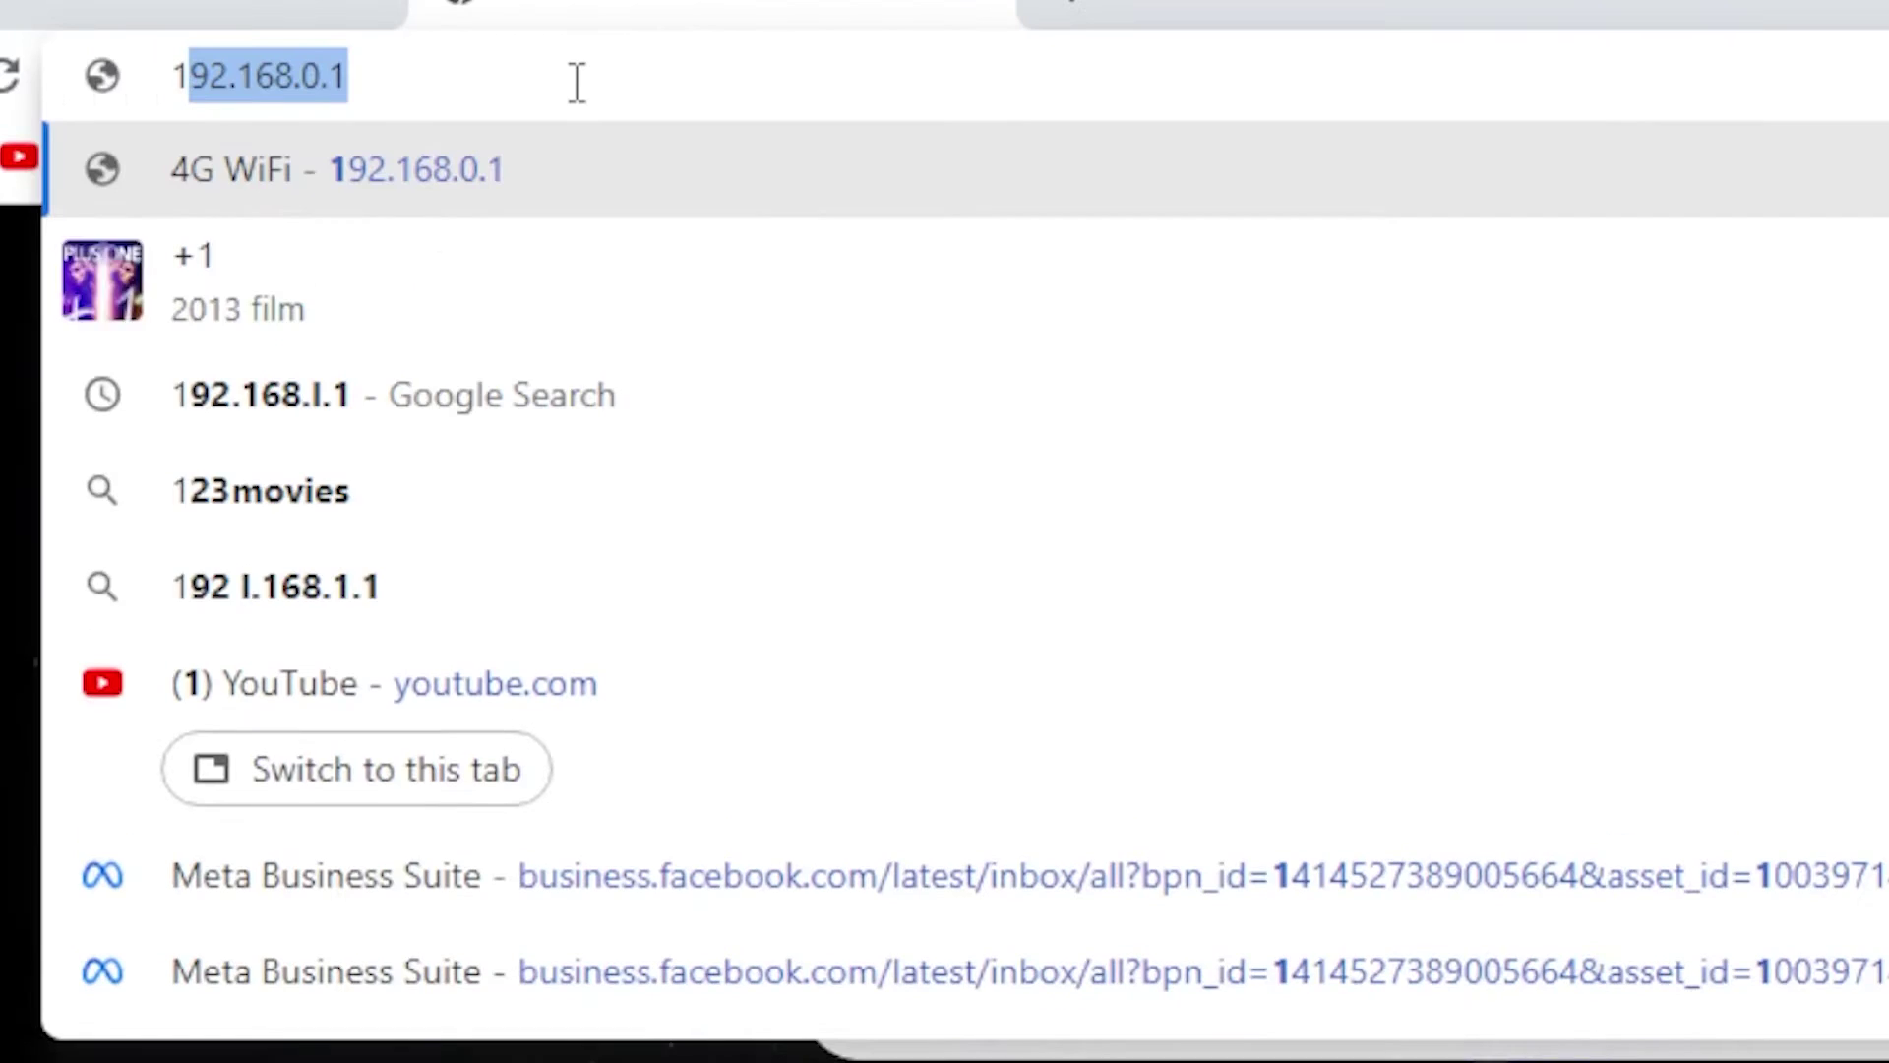
{"action": "left_click", "coordinate": [576, 83]}
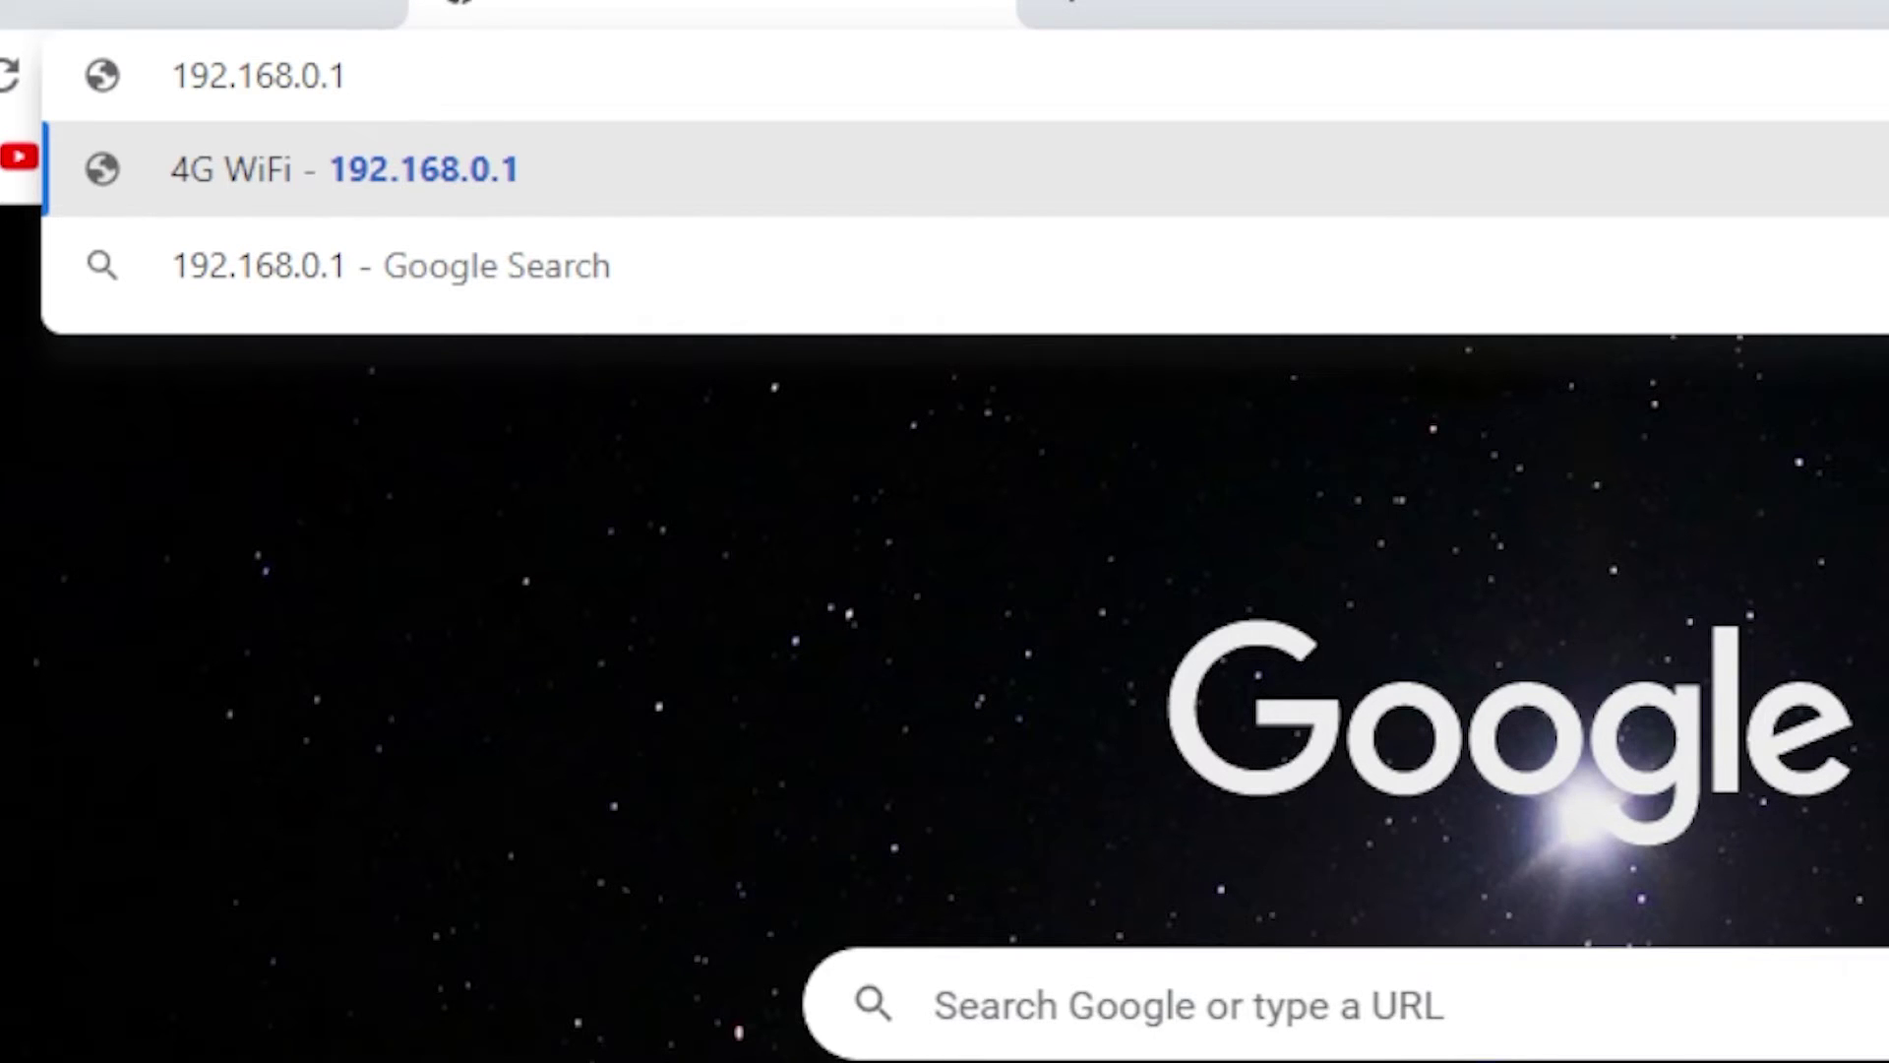
{"action": "key", "text": "Return"}
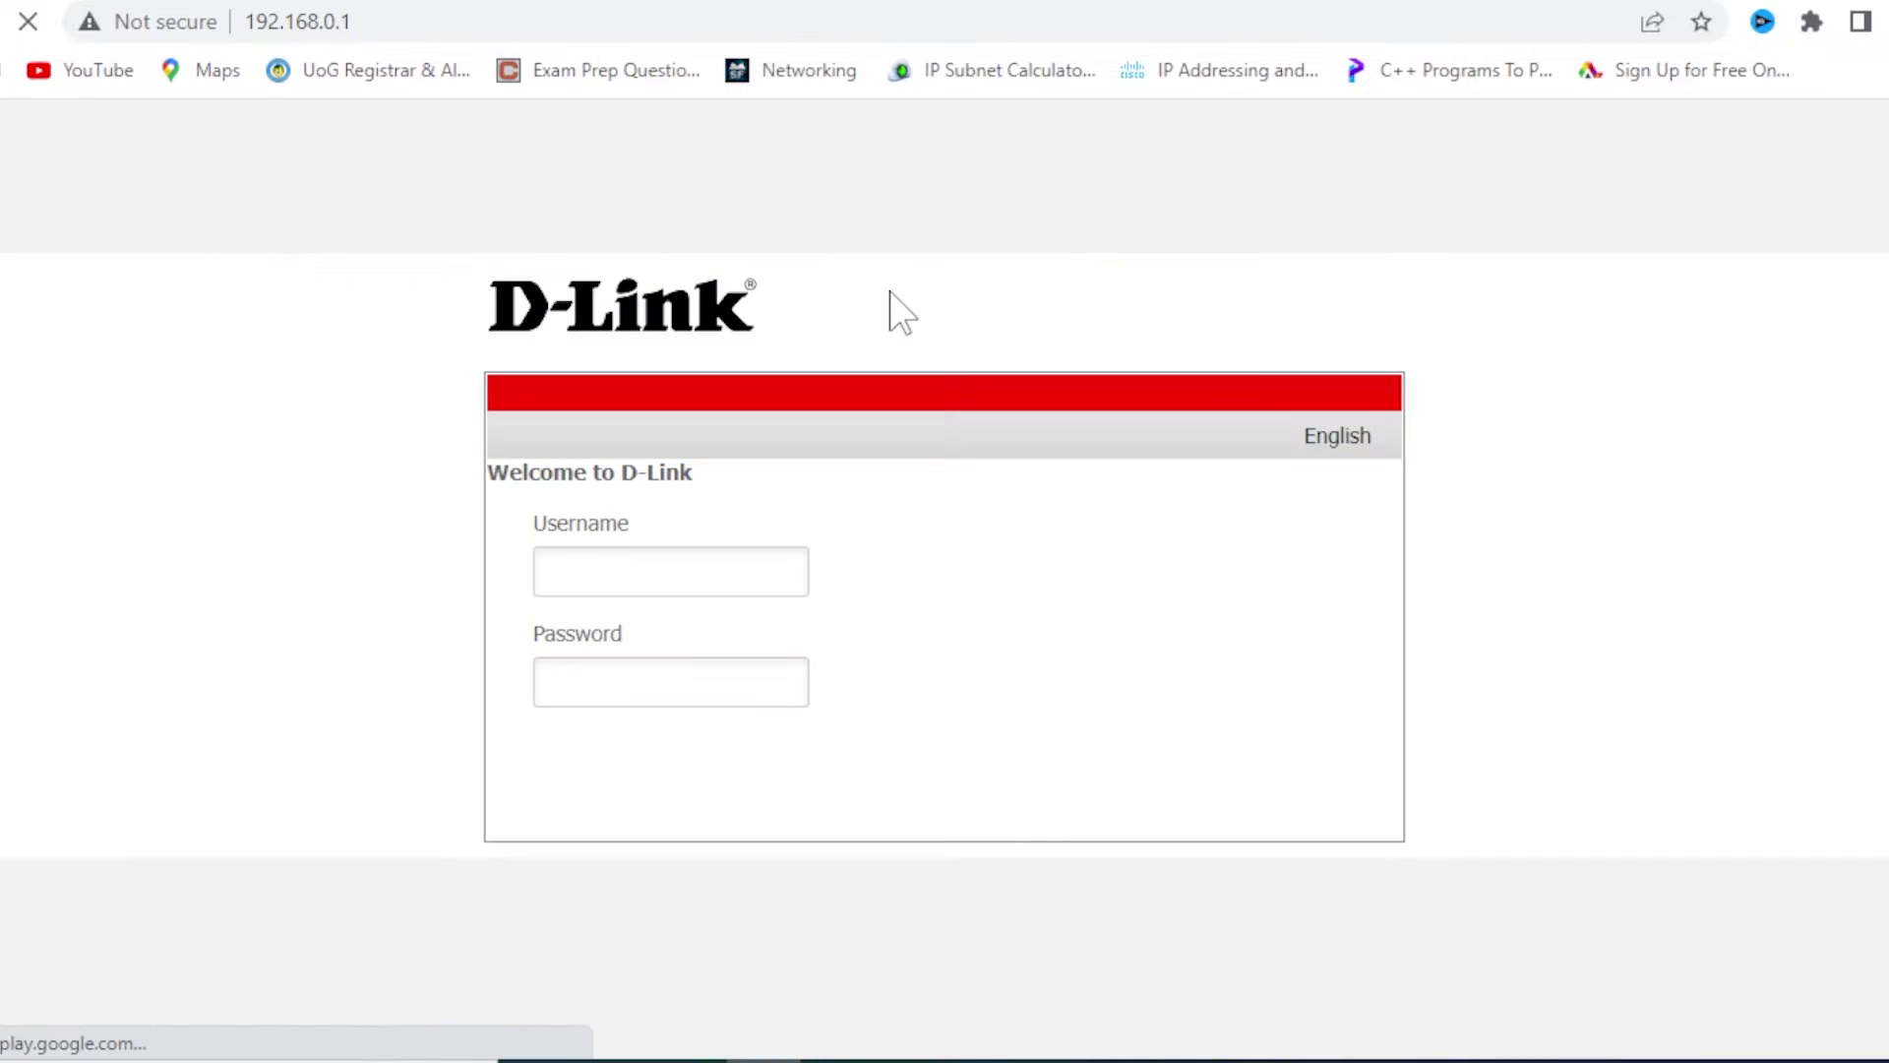
Step: Sign in to the router as admin with the account password, declining Chrome's save-password offer
{"action": "left_click", "coordinate": [685, 556]}
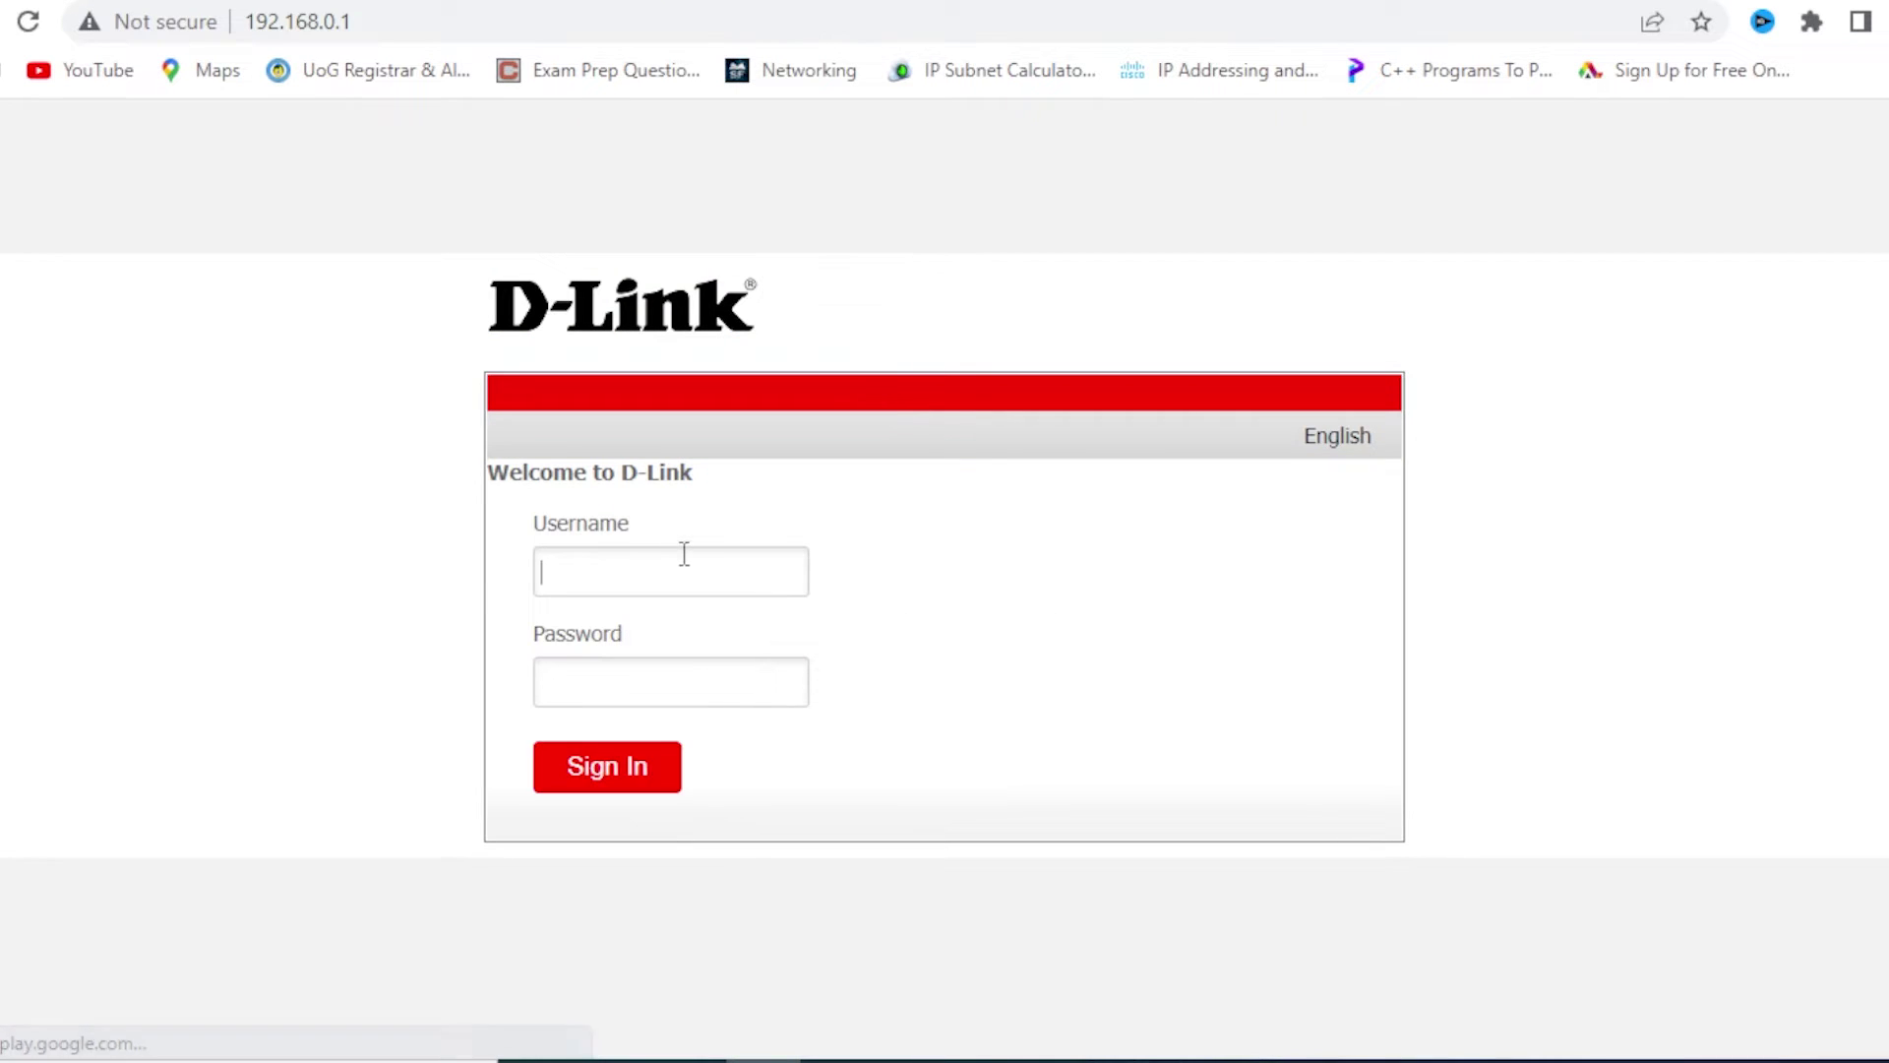
{"action": "type", "text": "admin"}
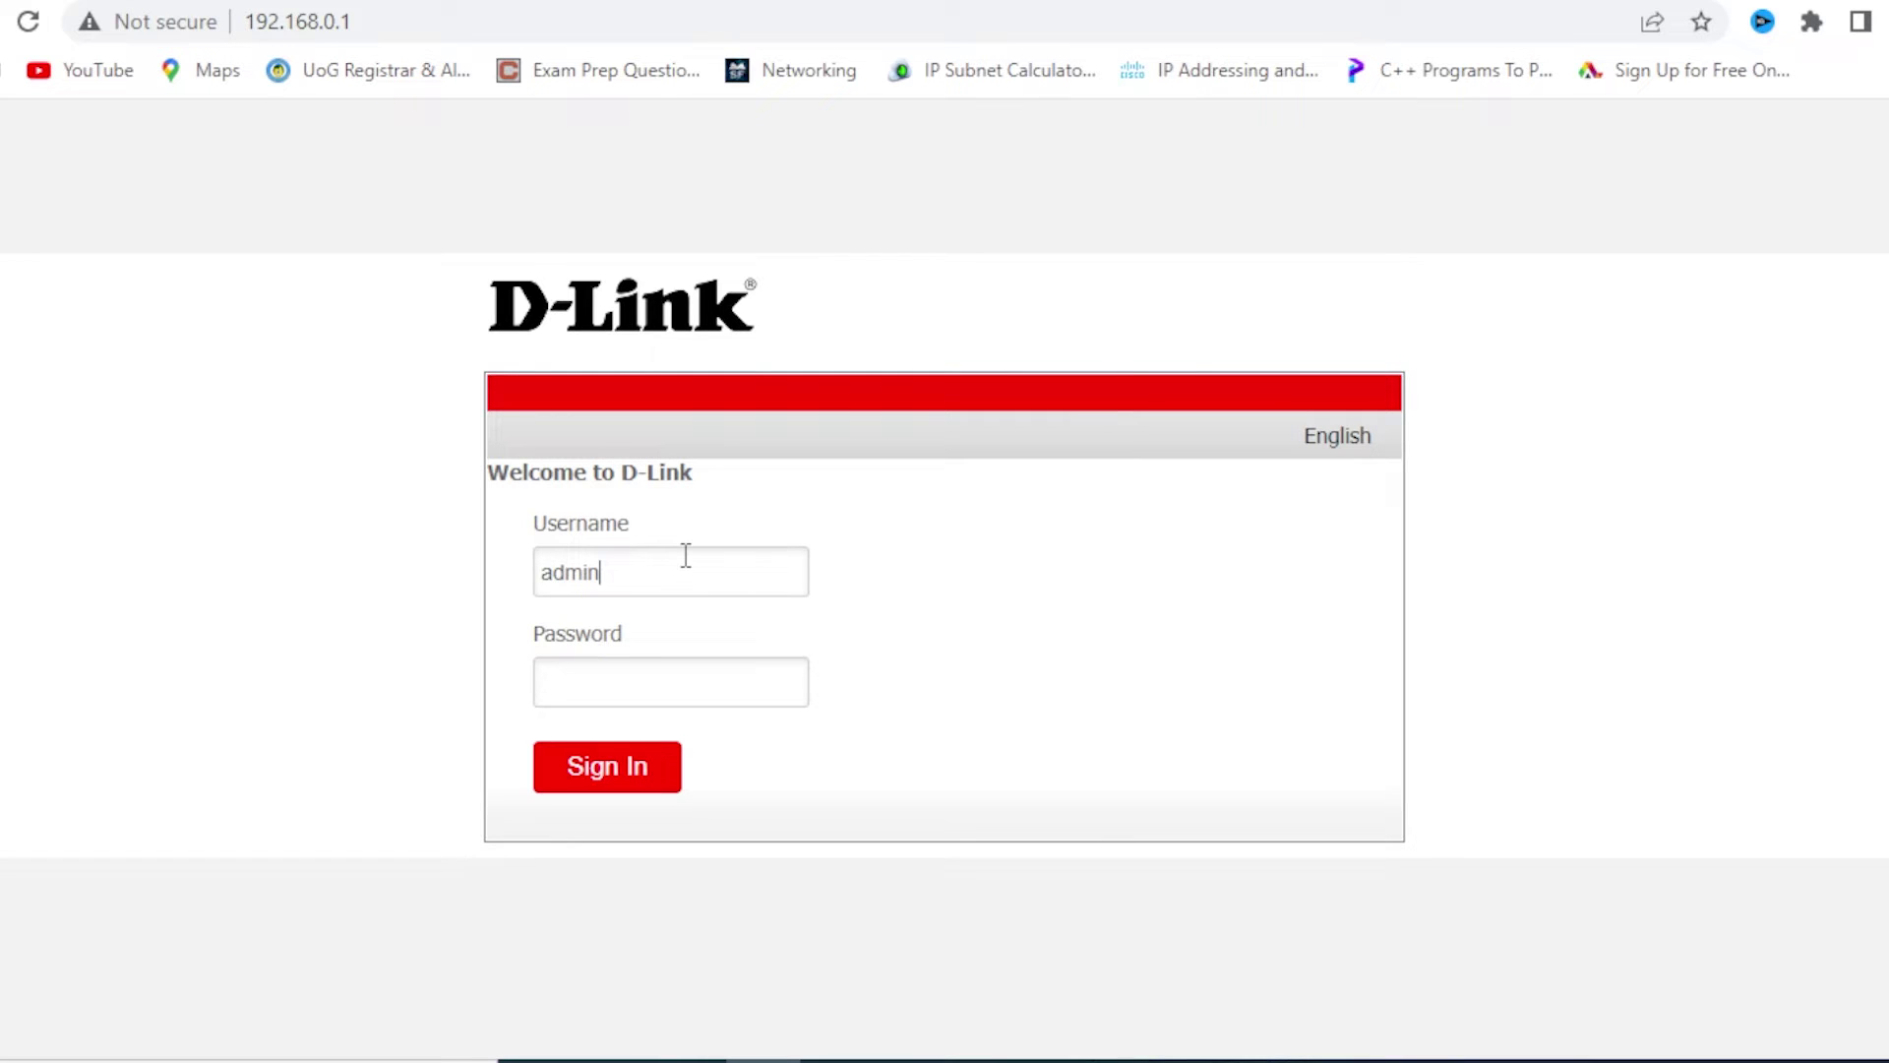
{"action": "left_click", "coordinate": [626, 666]}
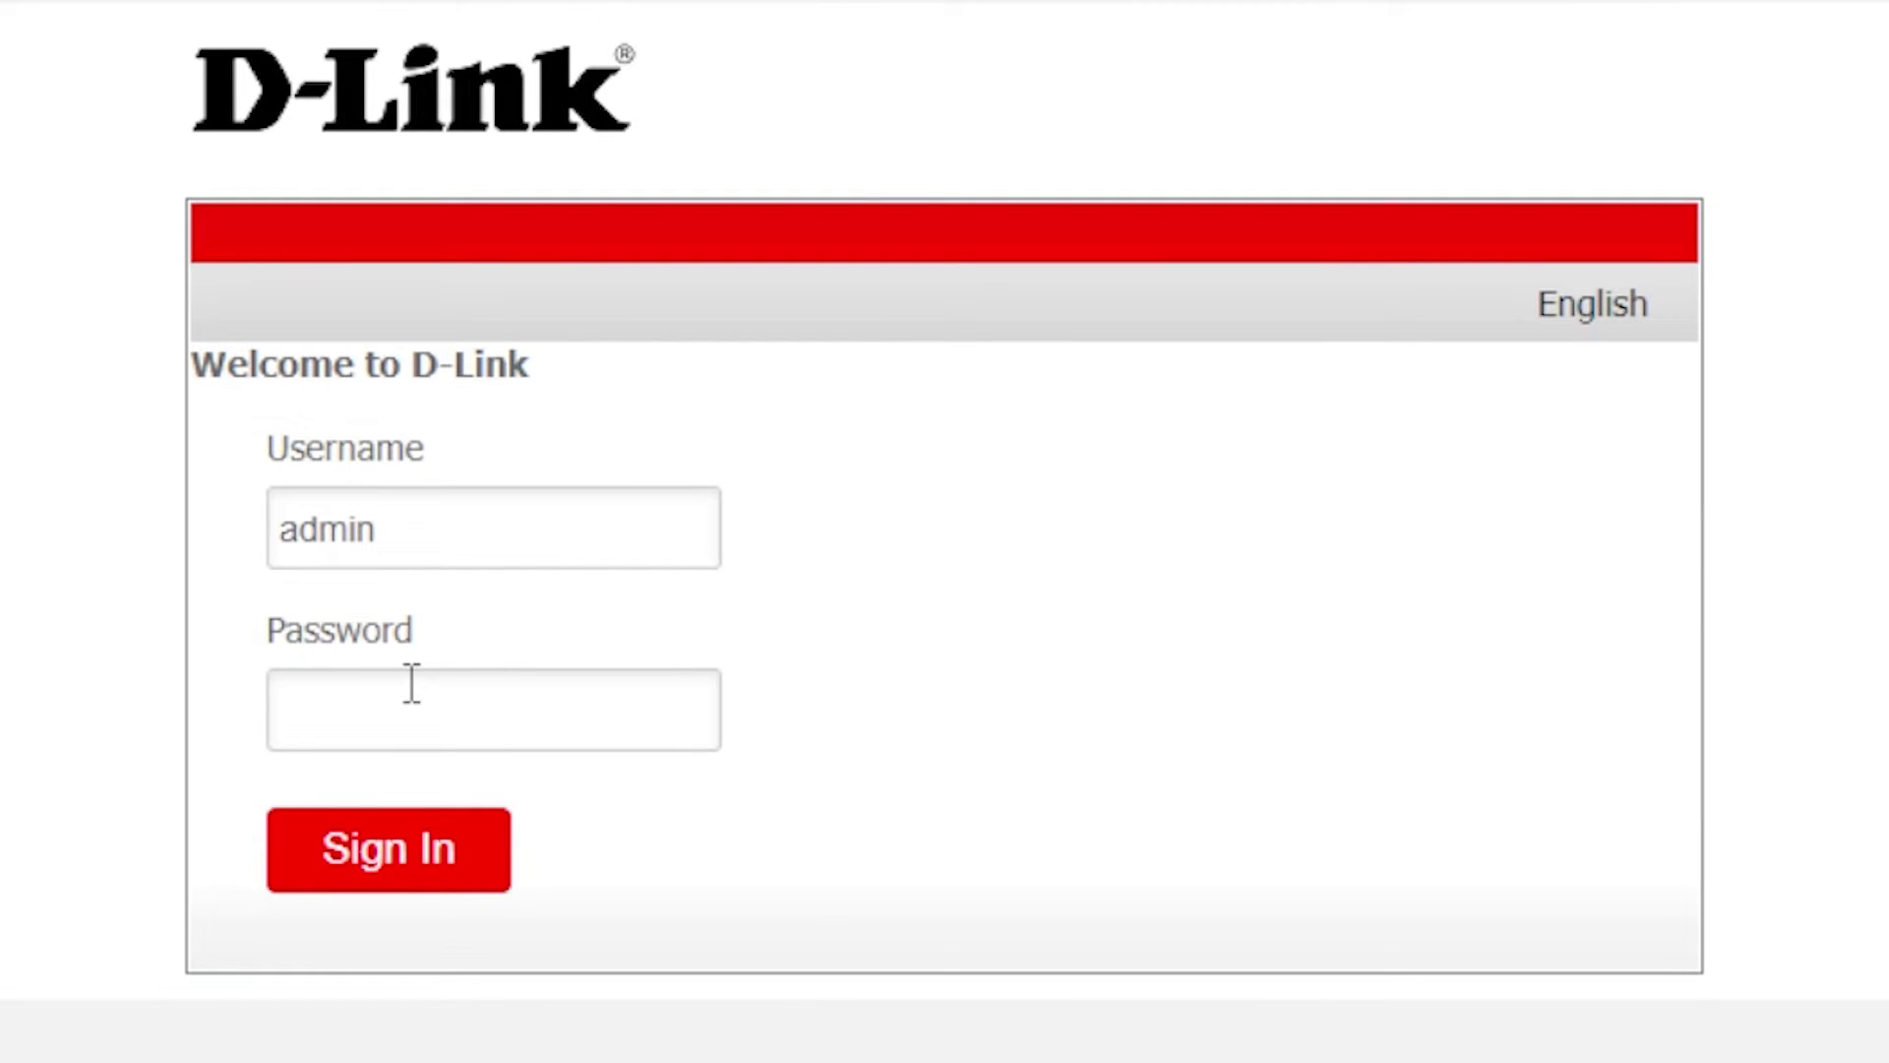
{"action": "type", "text": "admin1"}
{"action": "key", "text": "BackSpace"}
{"action": "type", "text": "1234"}
{"action": "left_click", "coordinate": [433, 866]}
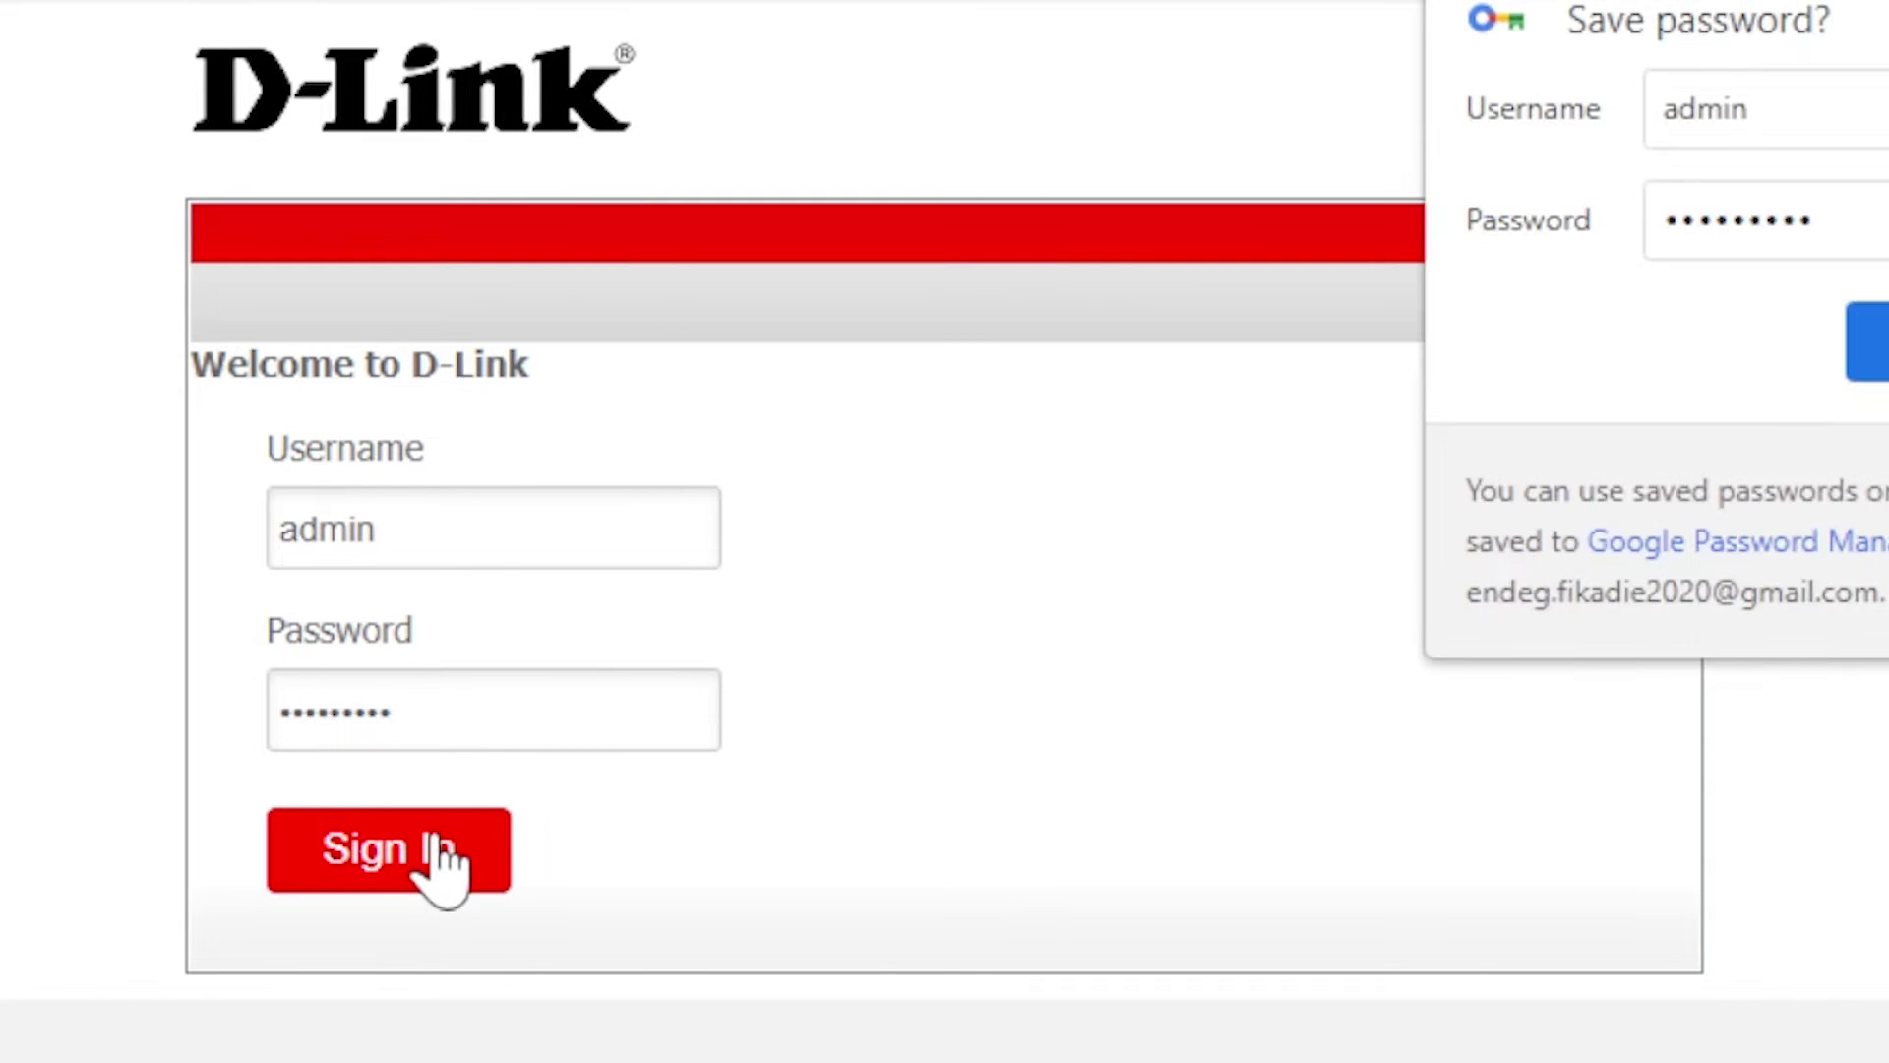
{"action": "left_click", "coordinate": [1341, 515]}
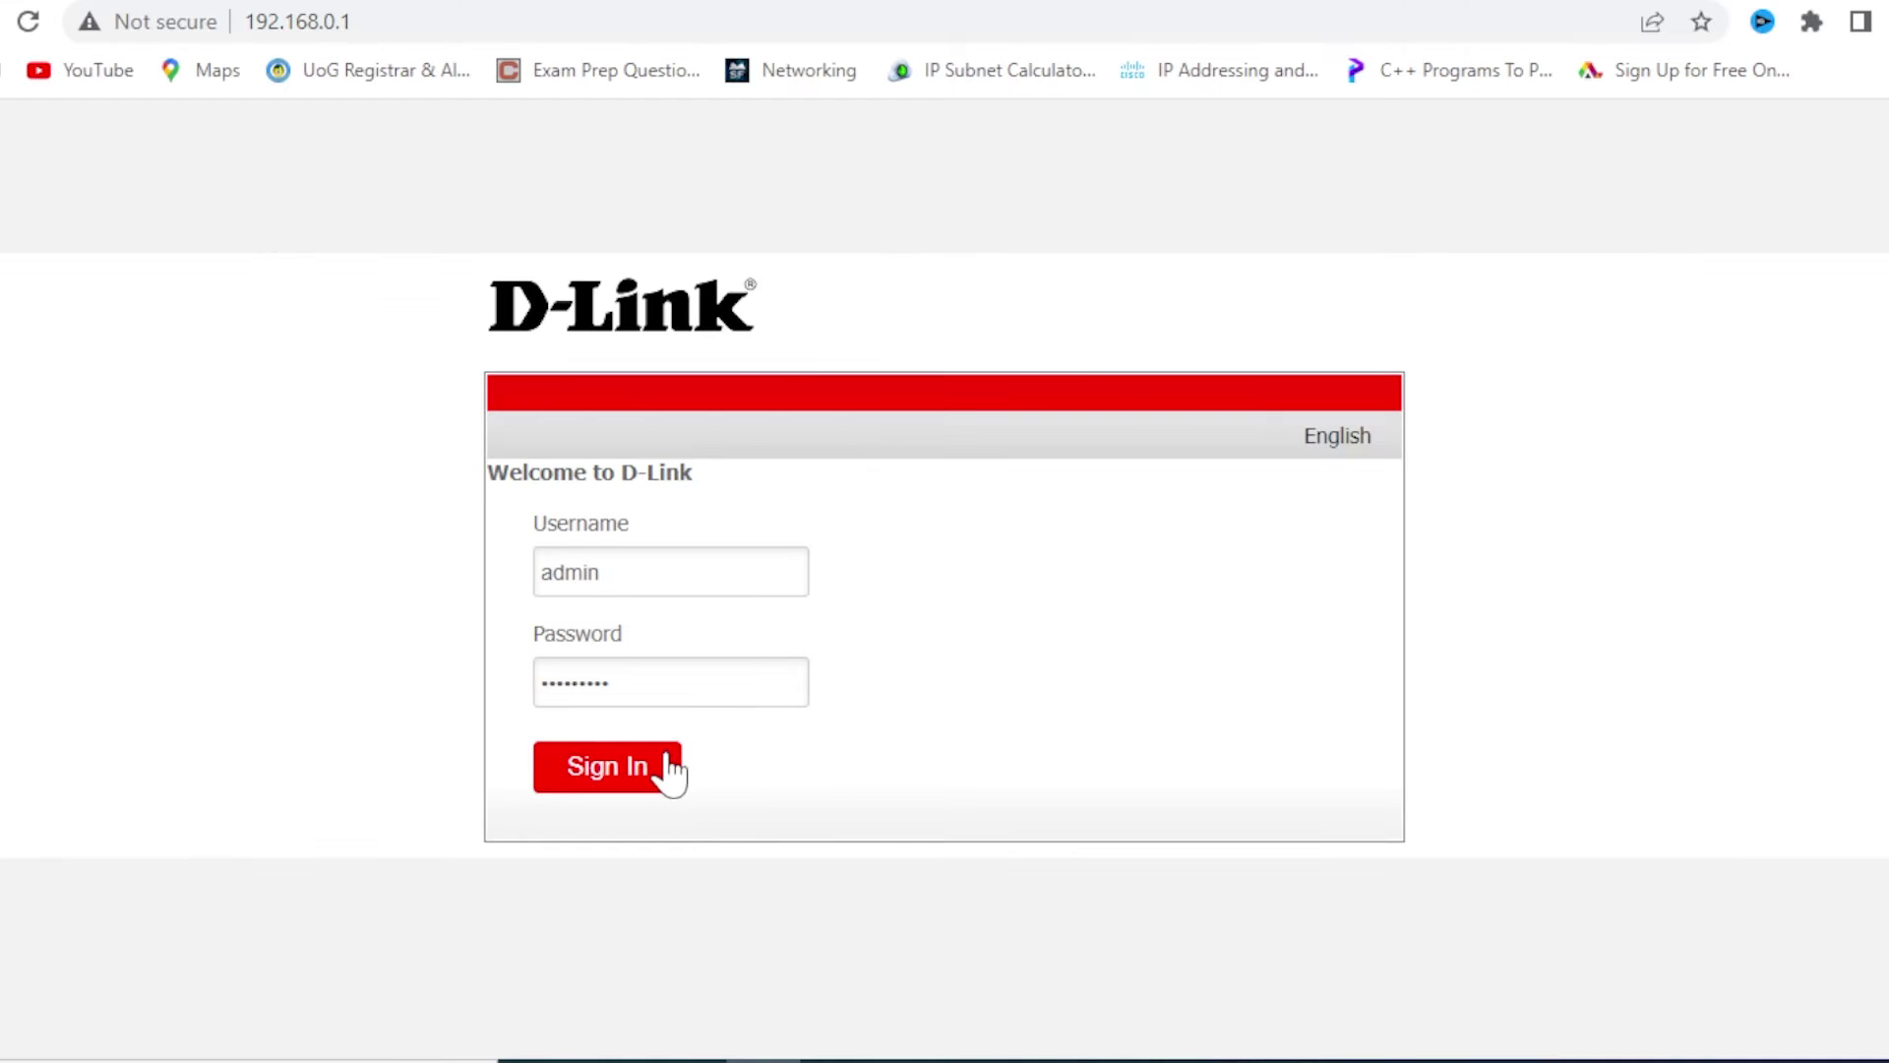
{"action": "left_click", "coordinate": [662, 780]}
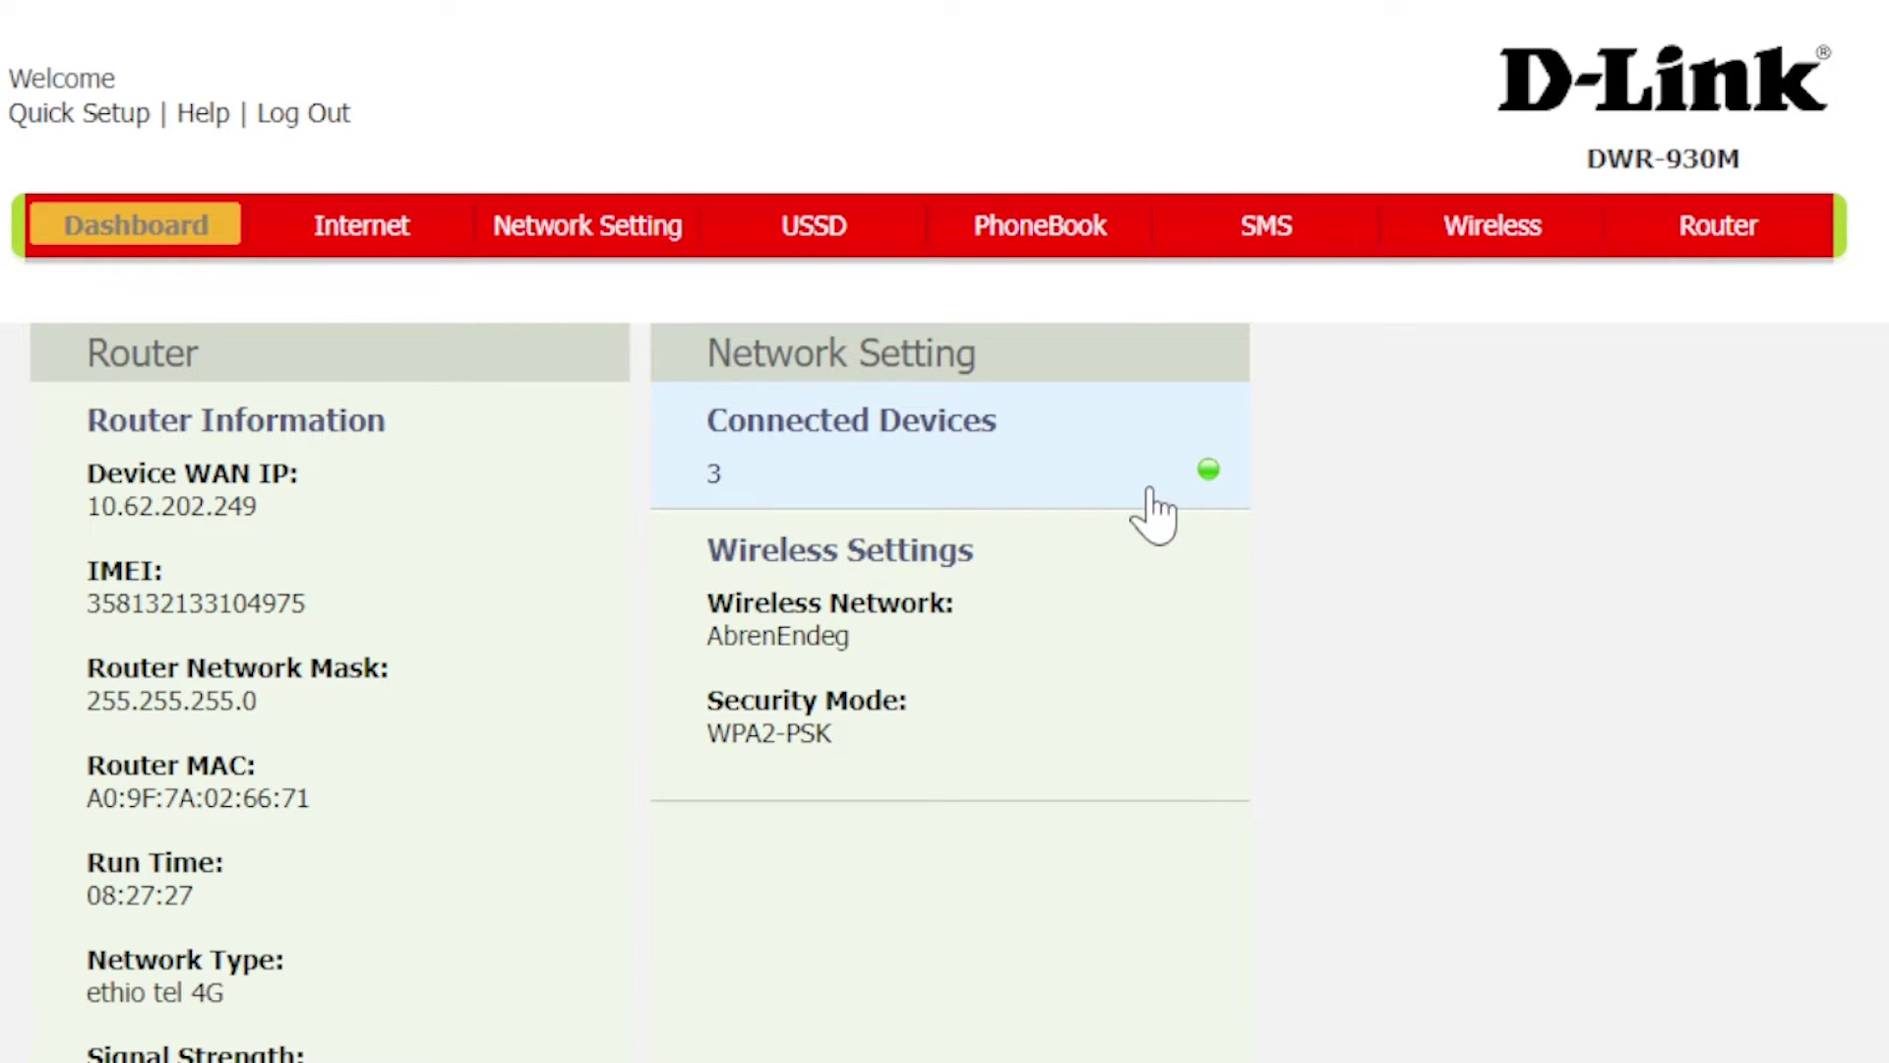
Step: Check the Dashboard's connected-devices table, then go to the Internet Connection settings
{"action": "left_click", "coordinate": [364, 234]}
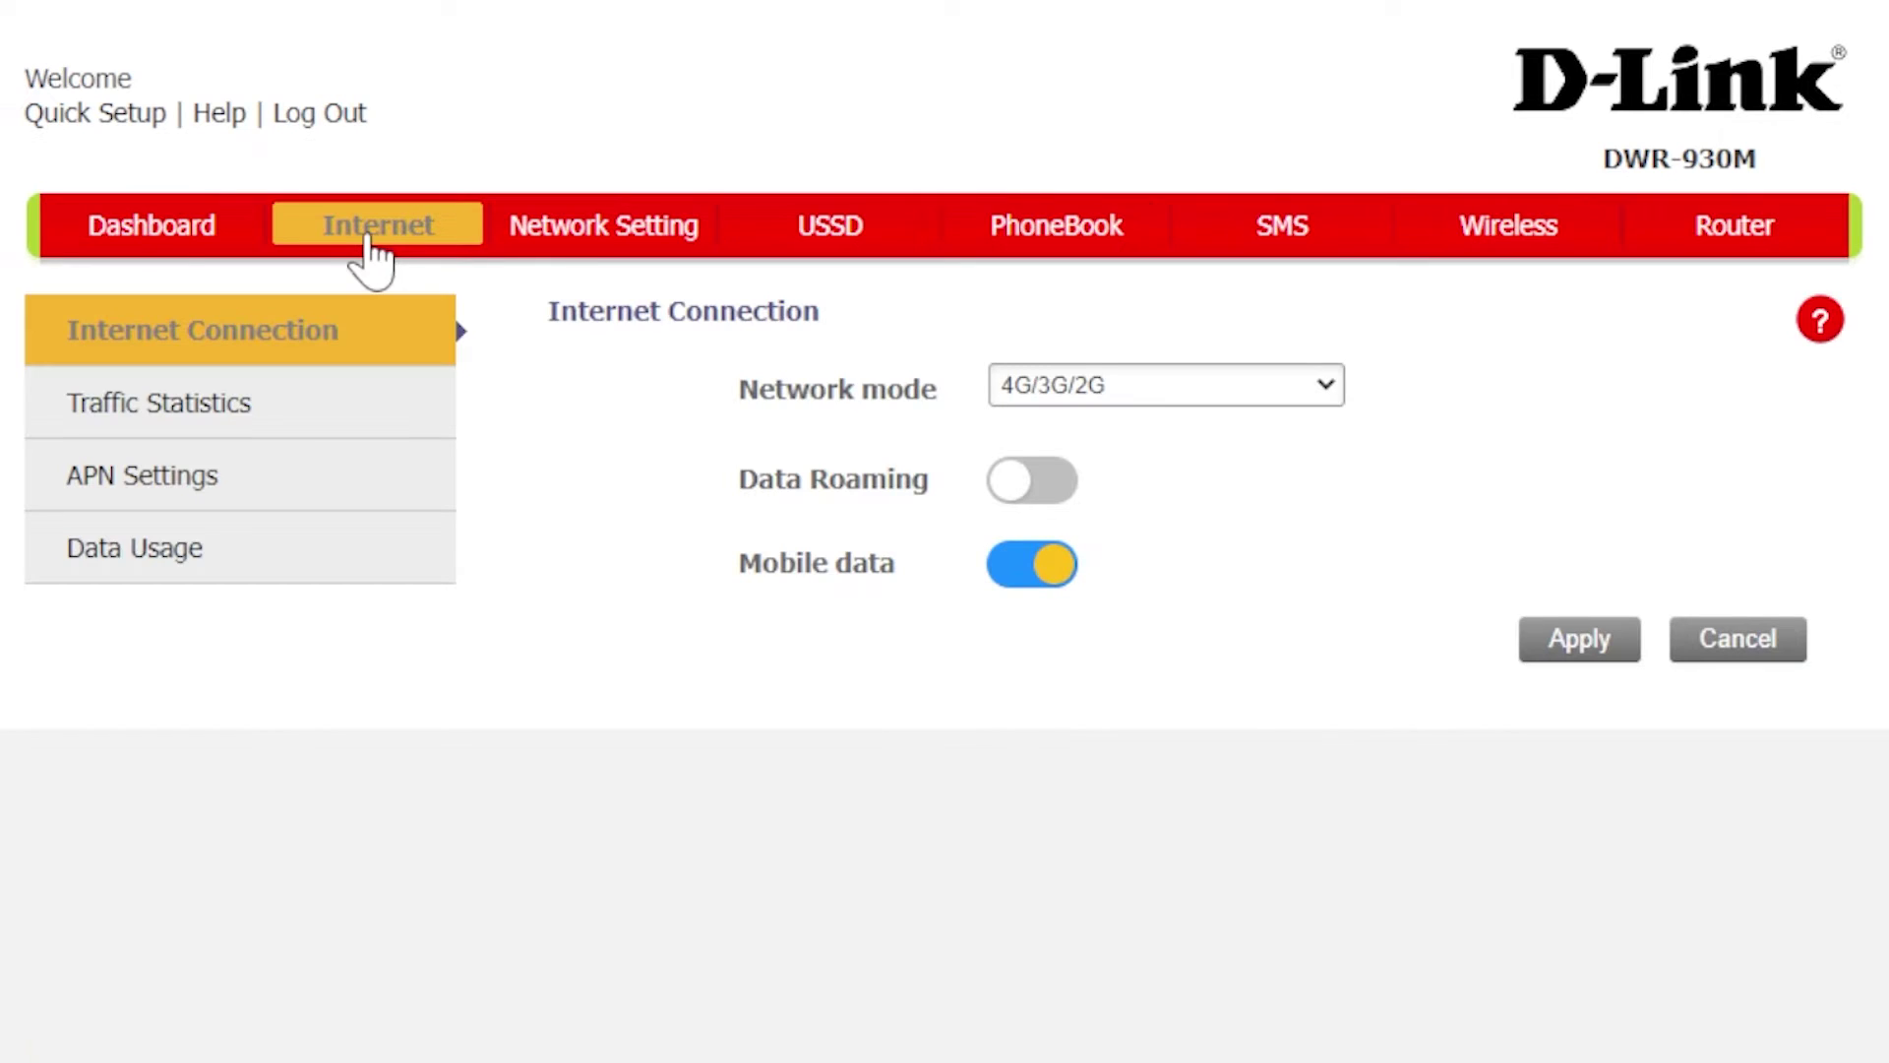
{"action": "left_click", "coordinate": [162, 236]}
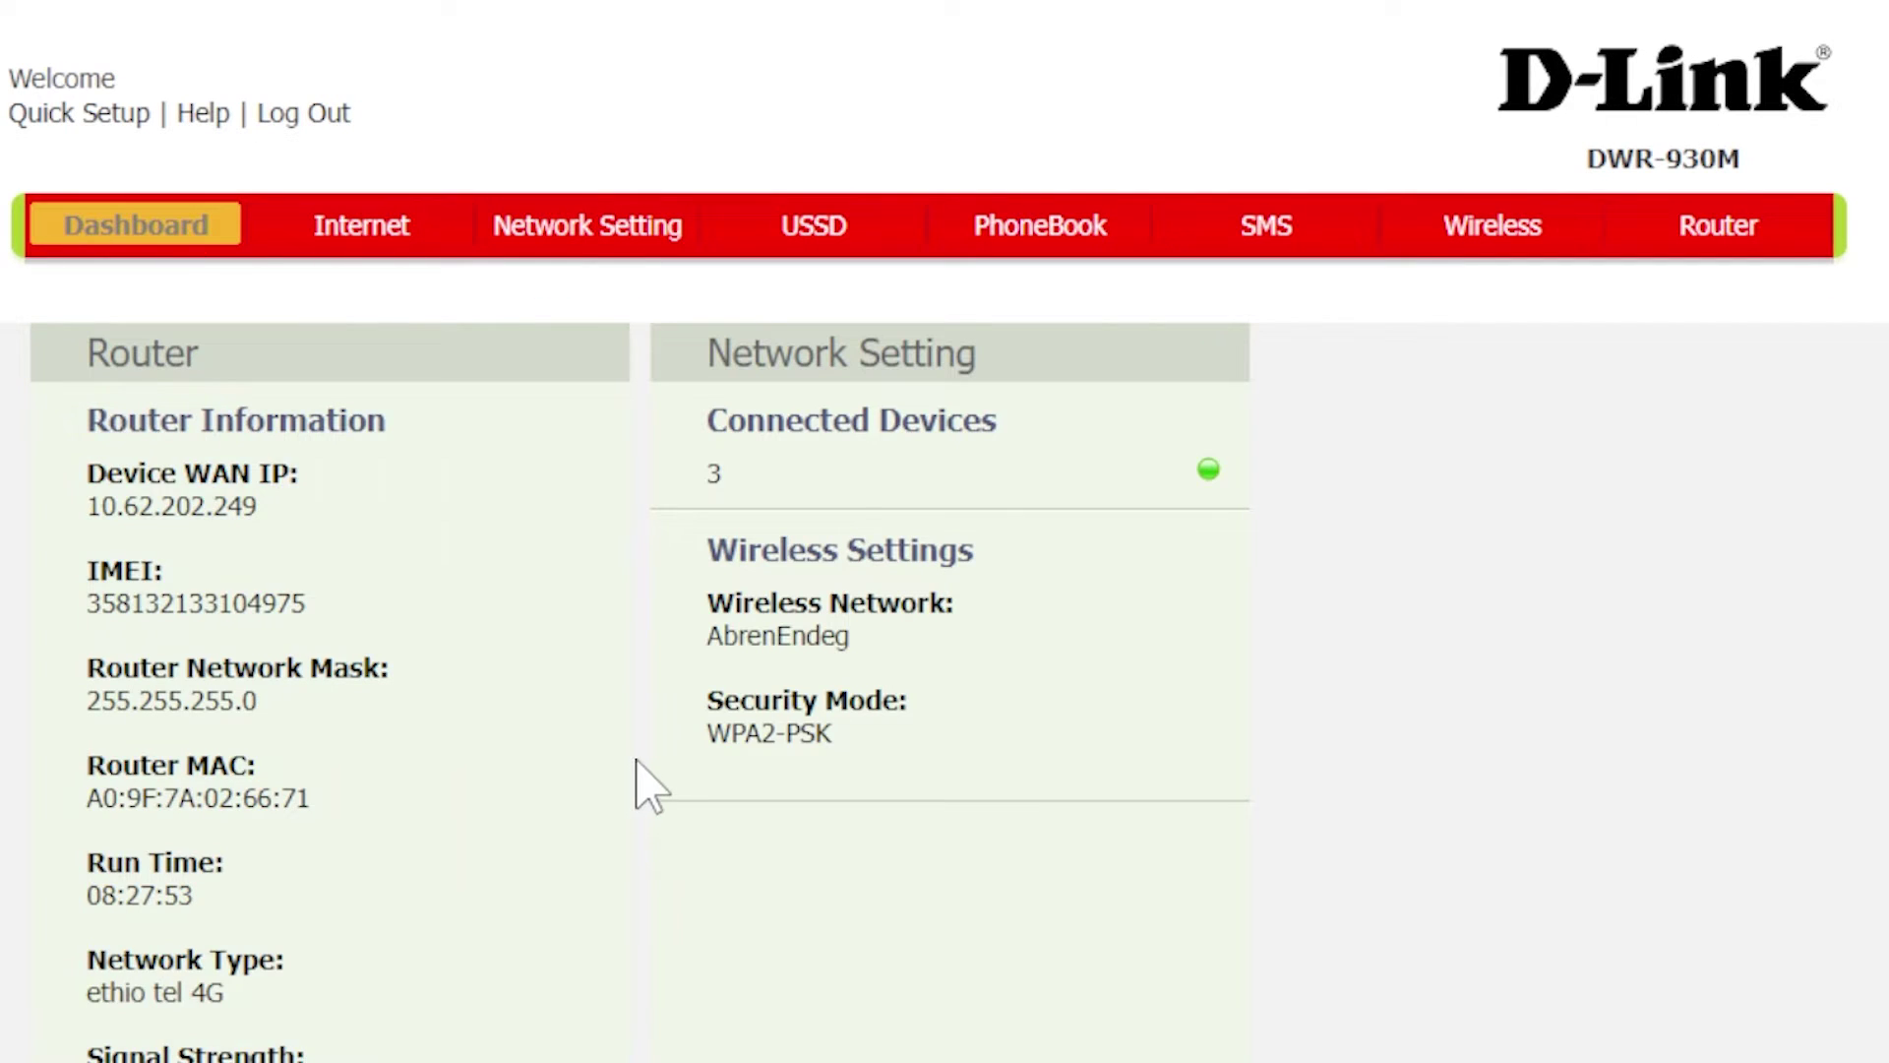
{"action": "left_click", "coordinate": [740, 492]}
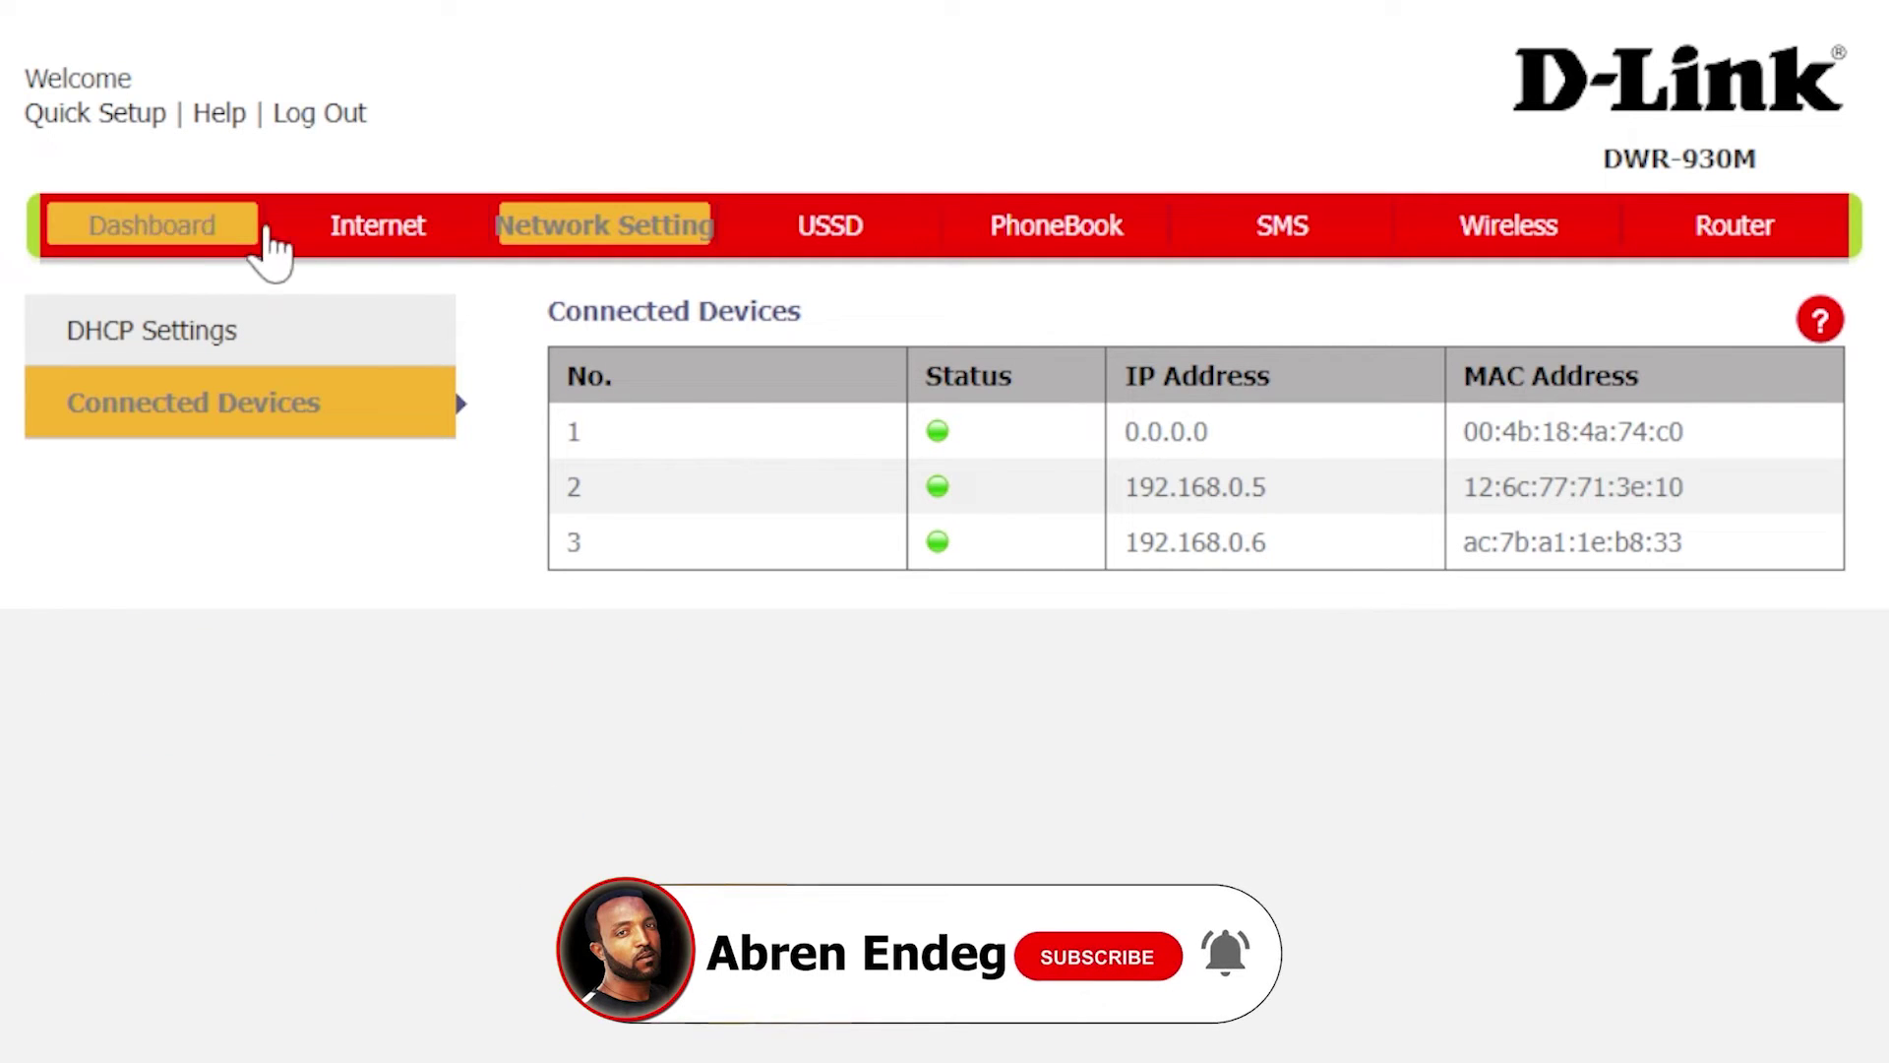
{"action": "left_click", "coordinate": [365, 225]}
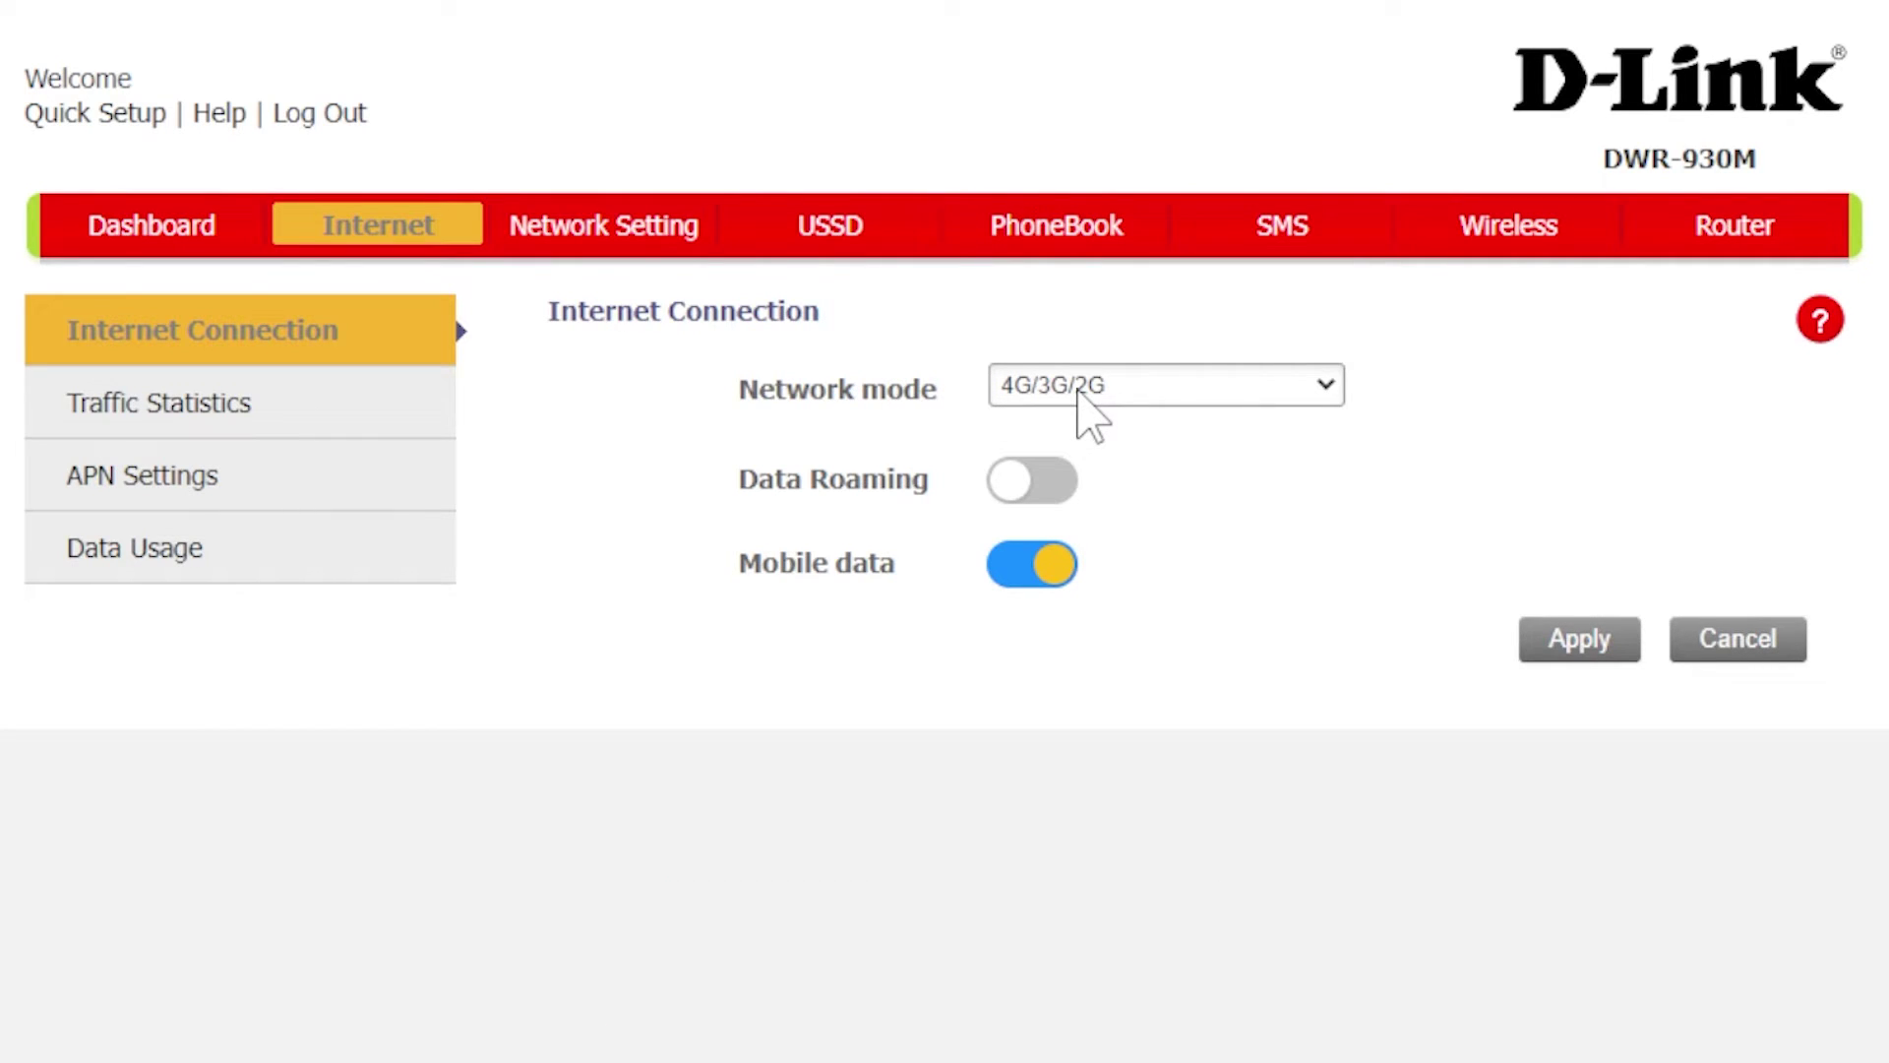
Step: Briefly switch Network mode to 3G/2G, then leave it on 4G/3G/2G
{"action": "left_click", "coordinate": [1079, 390]}
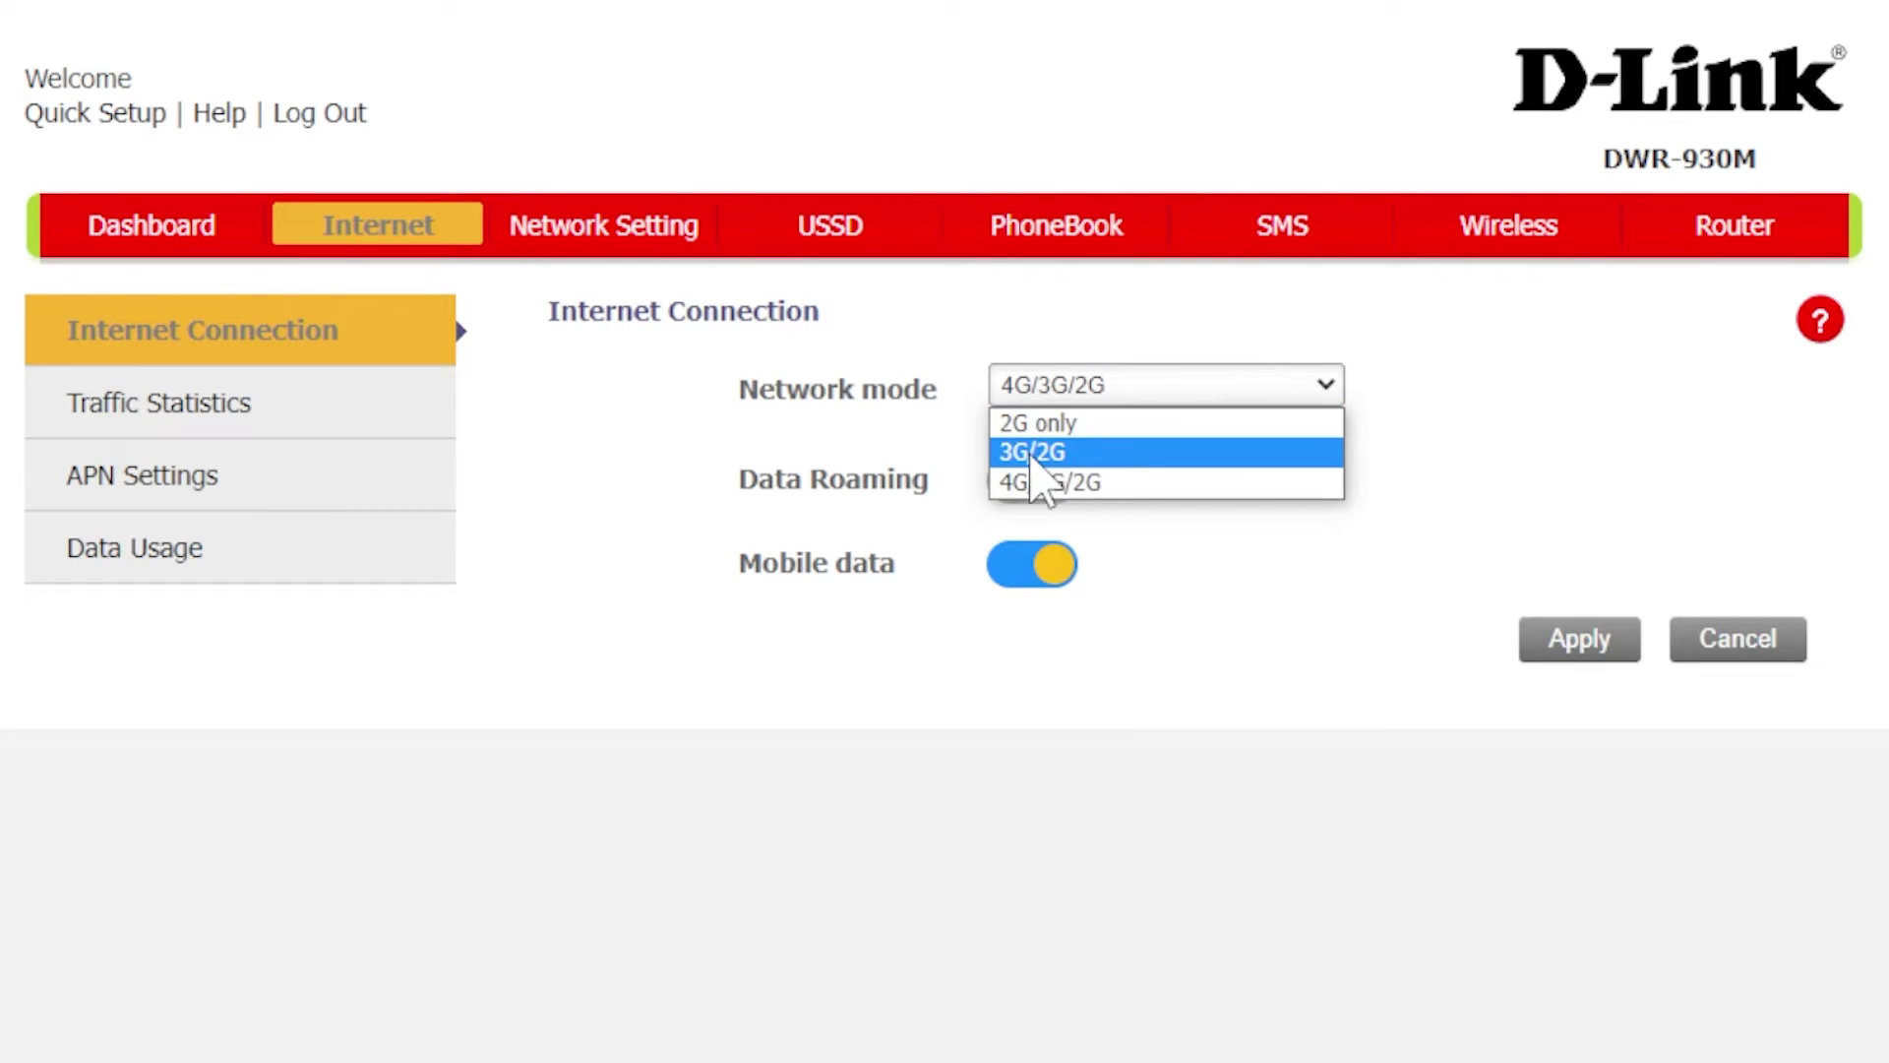
{"action": "left_click", "coordinate": [1104, 452]}
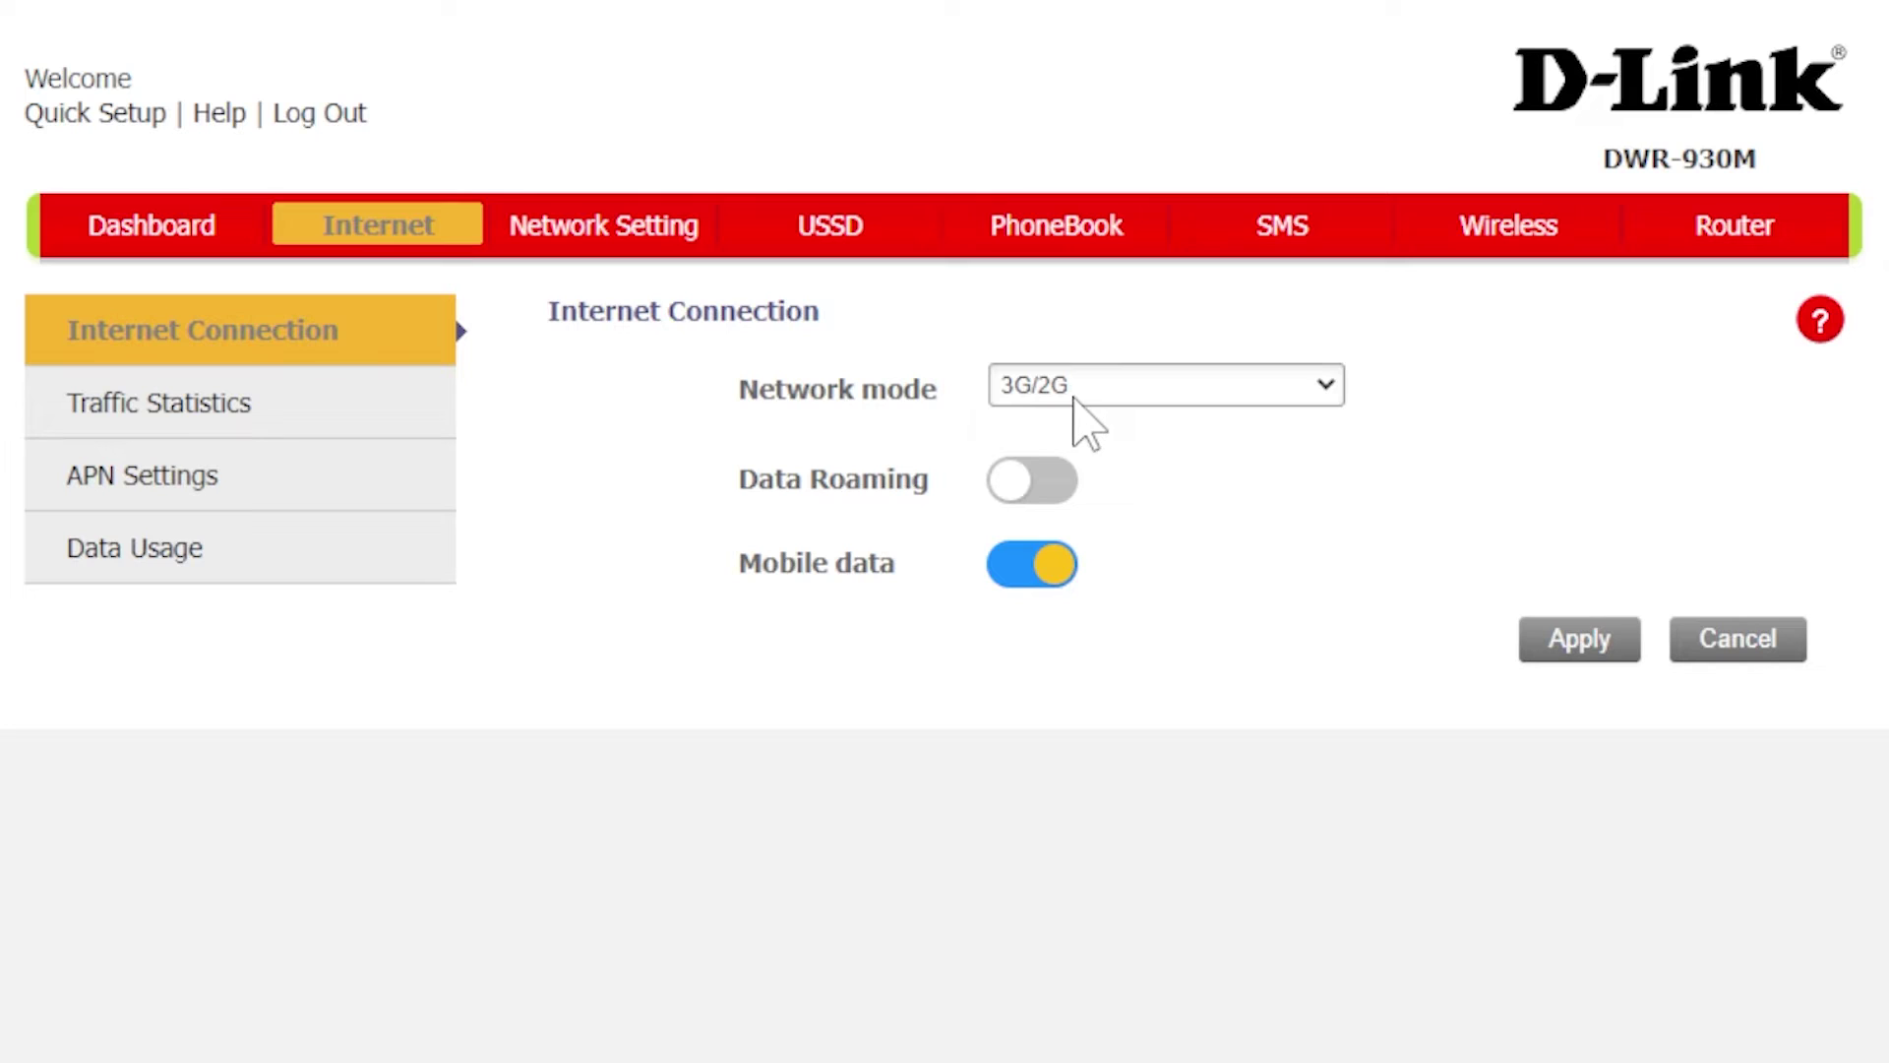
{"action": "left_click", "coordinate": [1083, 391]}
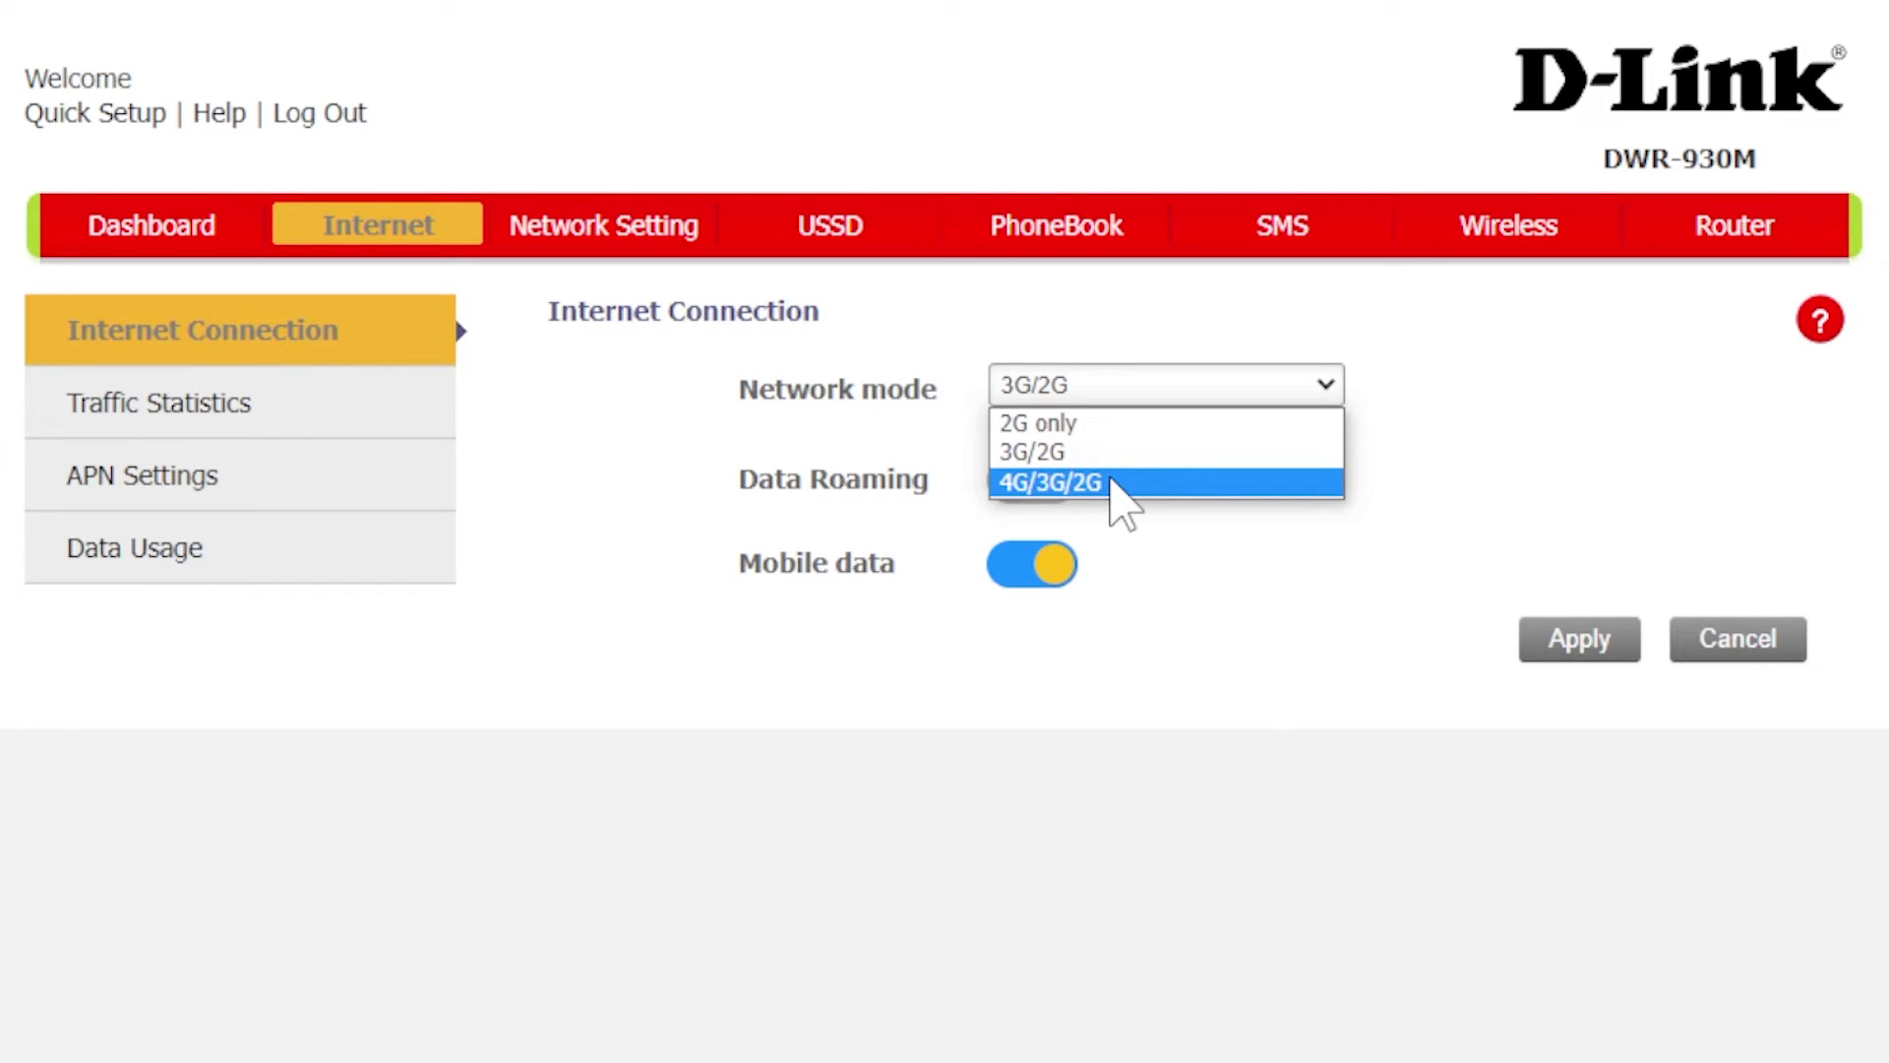
{"action": "left_click", "coordinate": [1110, 483]}
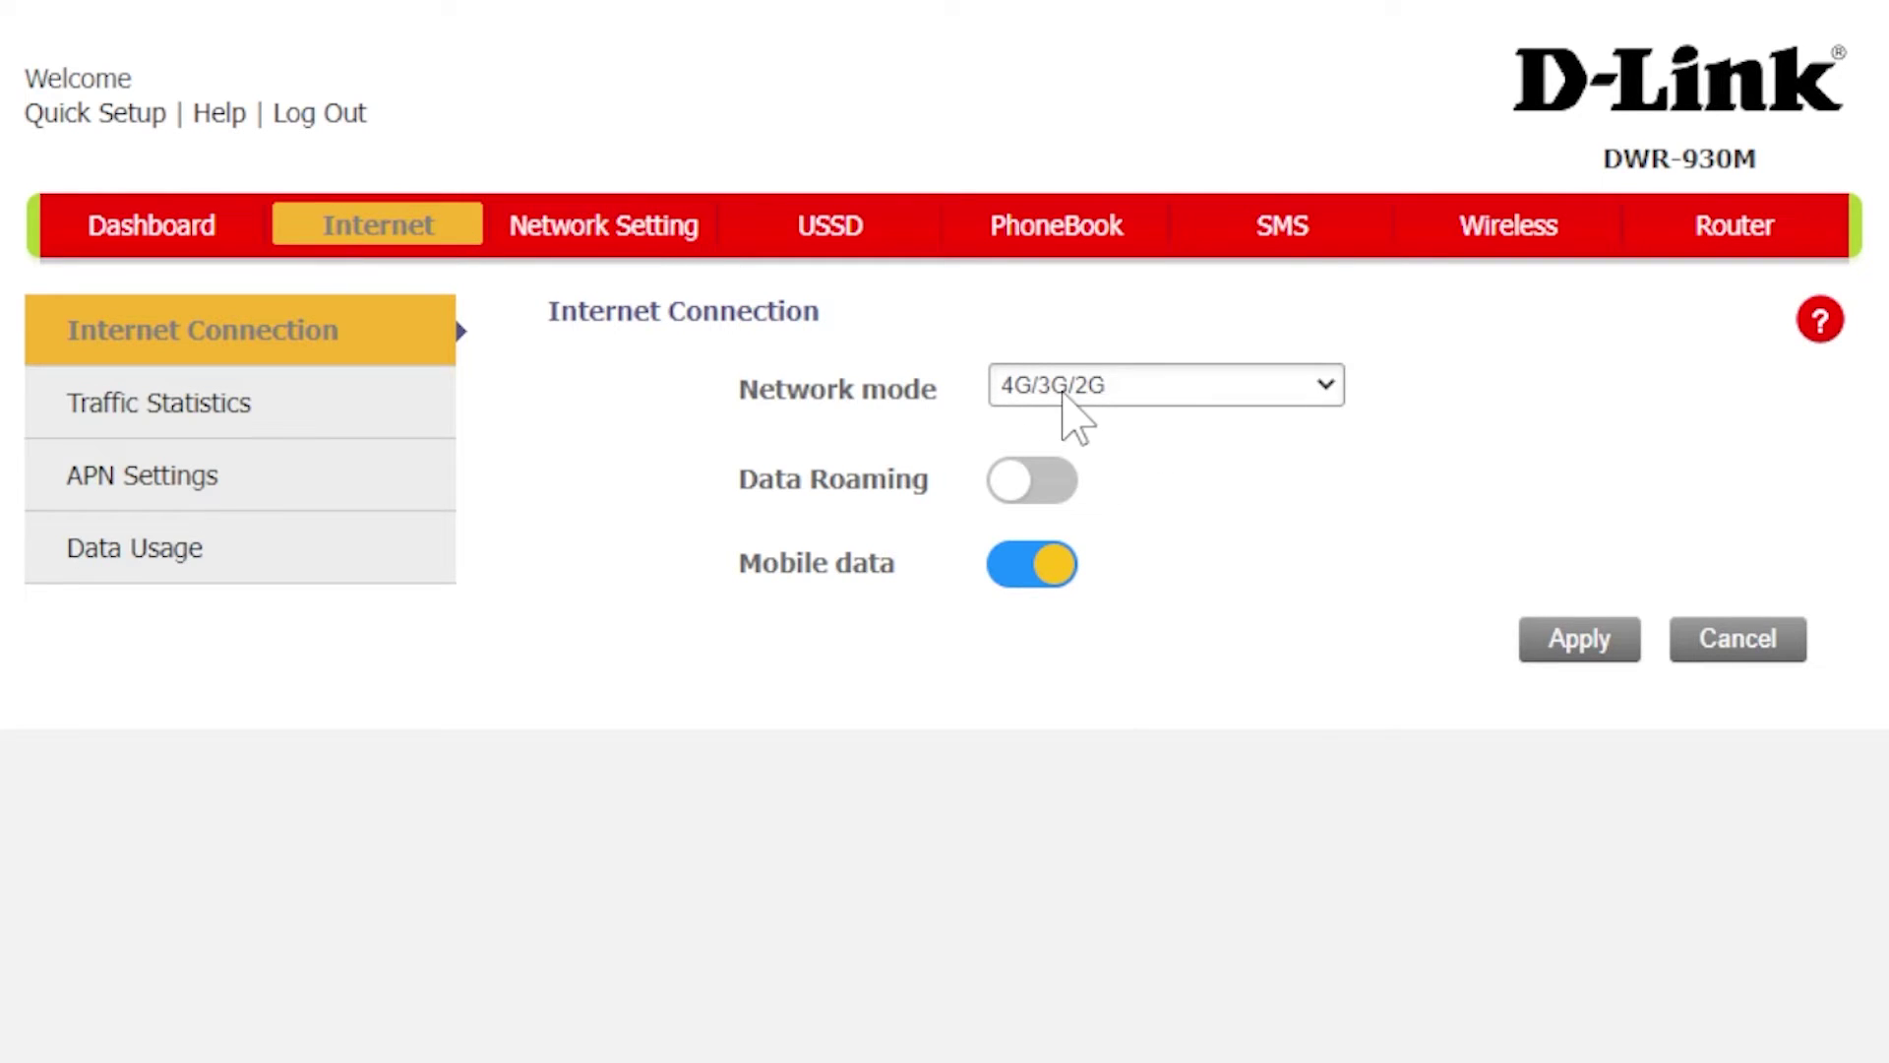
{"action": "left_click", "coordinate": [1122, 389]}
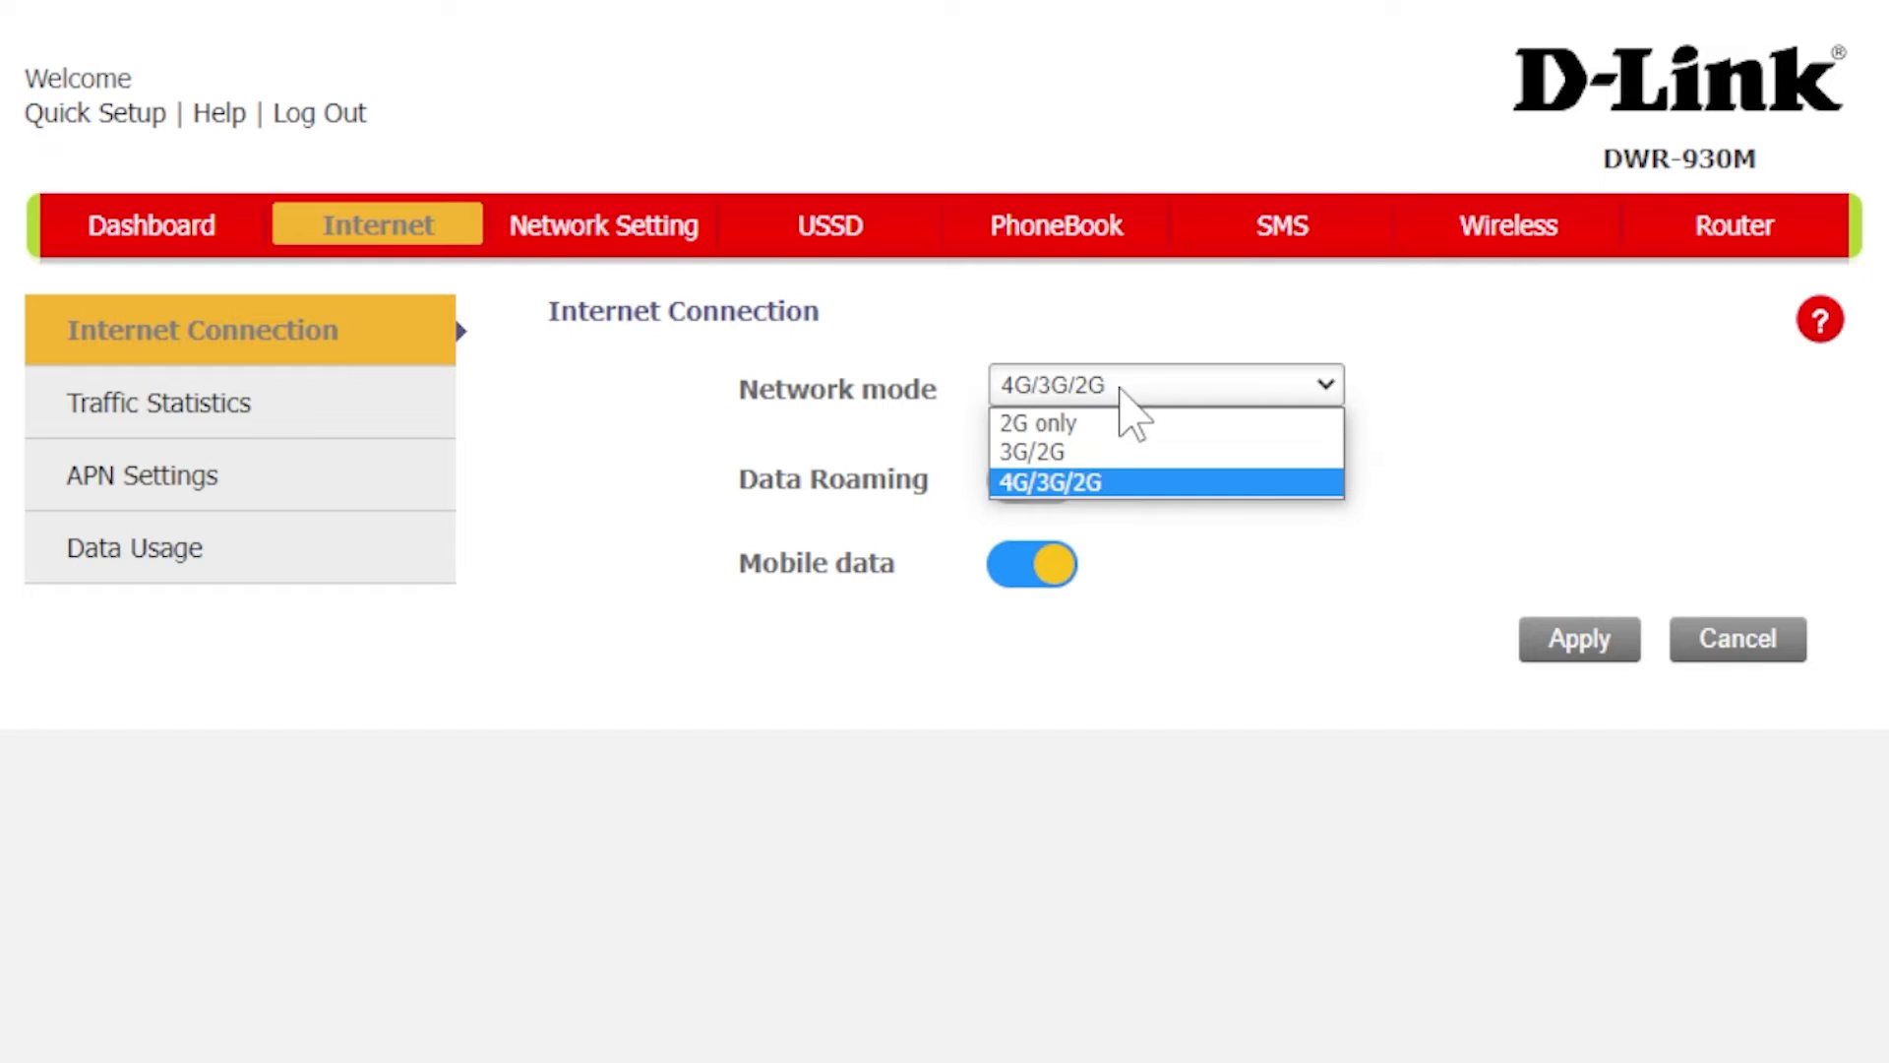
{"action": "left_click", "coordinate": [1120, 389]}
{"action": "left_click", "coordinate": [1025, 396]}
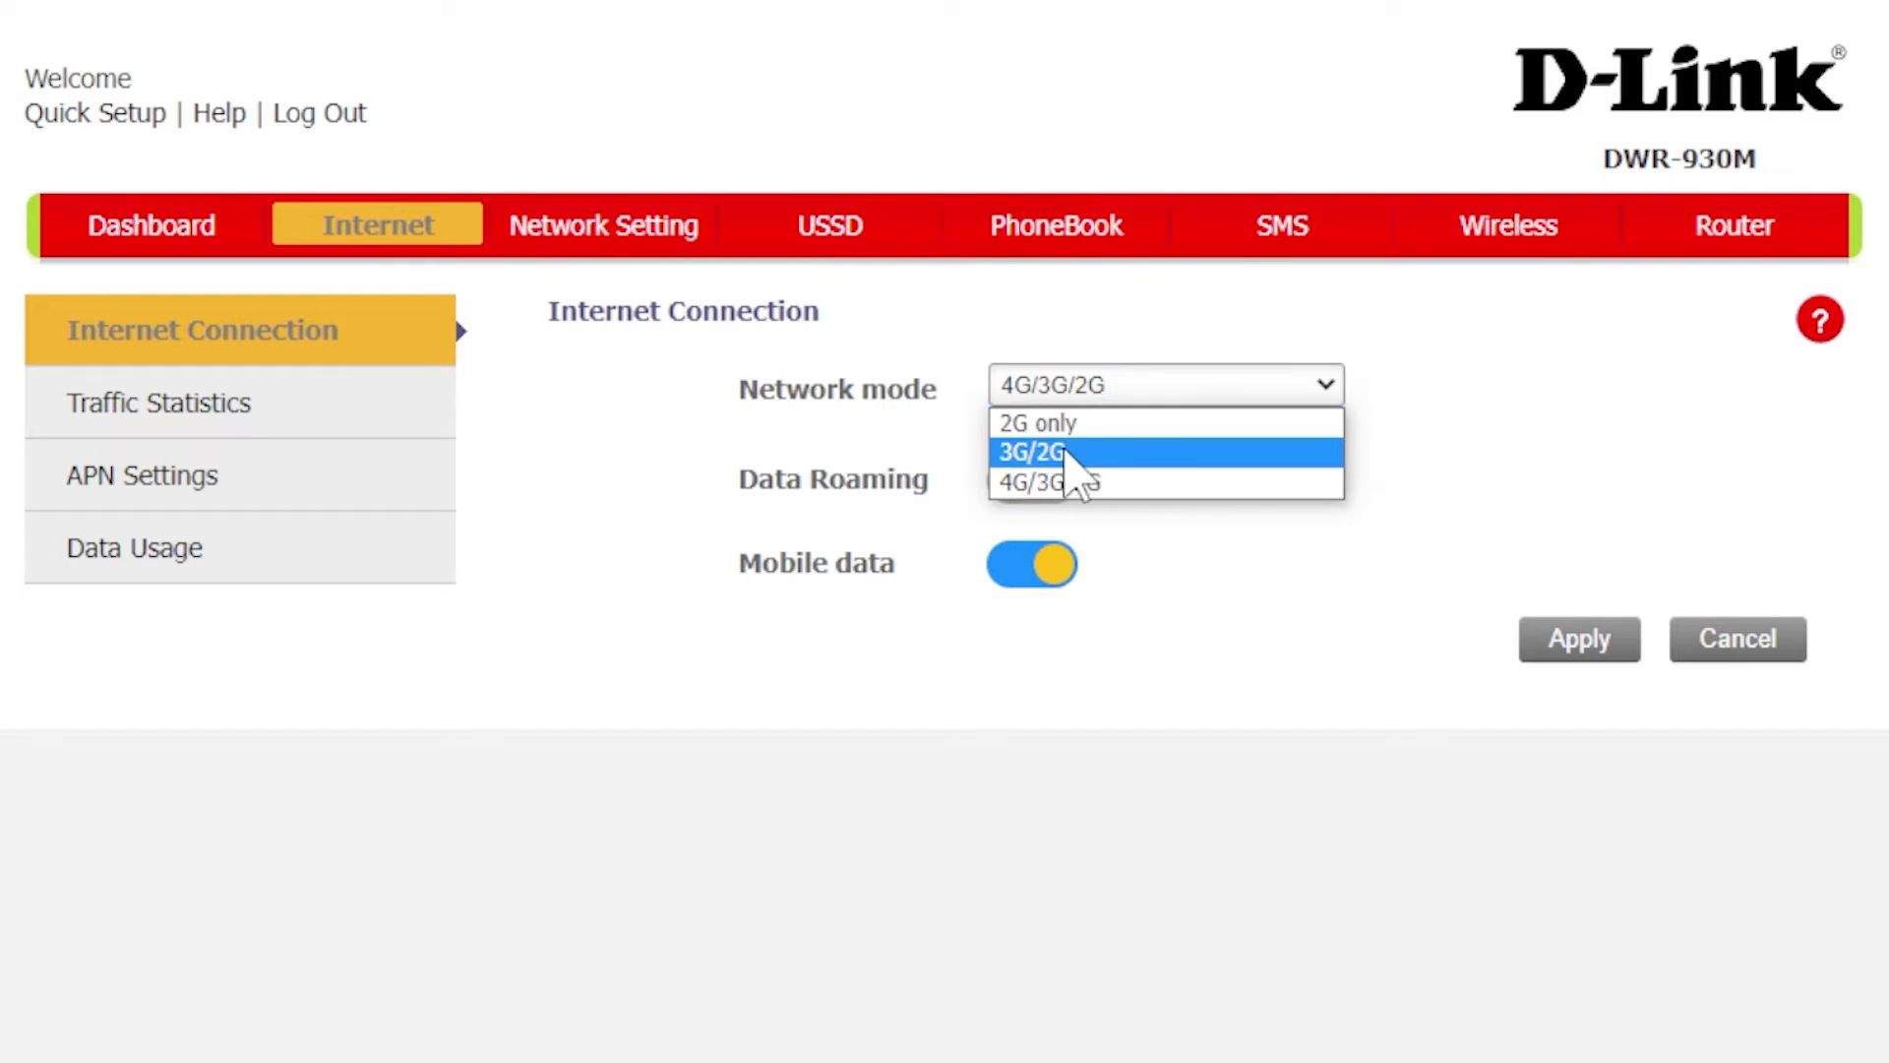
{"action": "left_click", "coordinate": [1081, 481]}
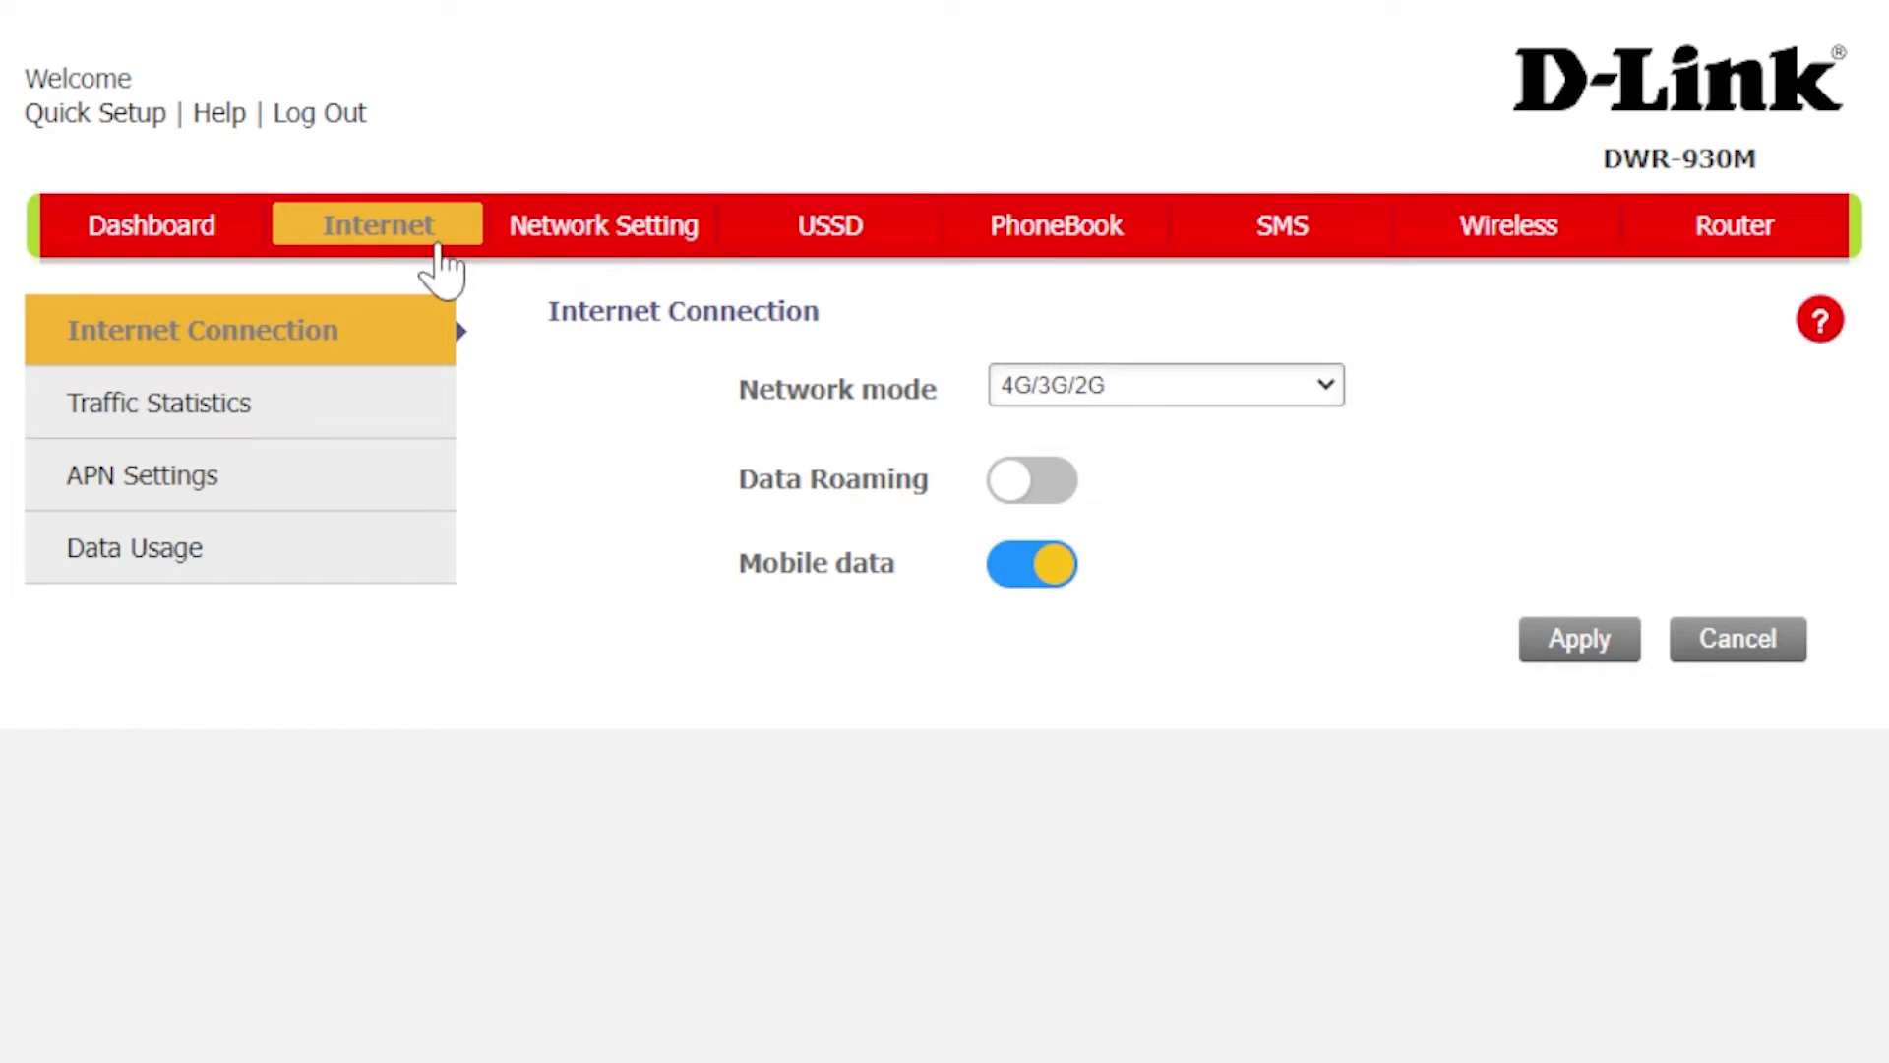
Step: Look through the USSD, PhoneBook and SMS pages, ending on Wireless Security Settings
{"action": "left_click", "coordinate": [844, 236]}
{"action": "left_click", "coordinate": [1029, 251]}
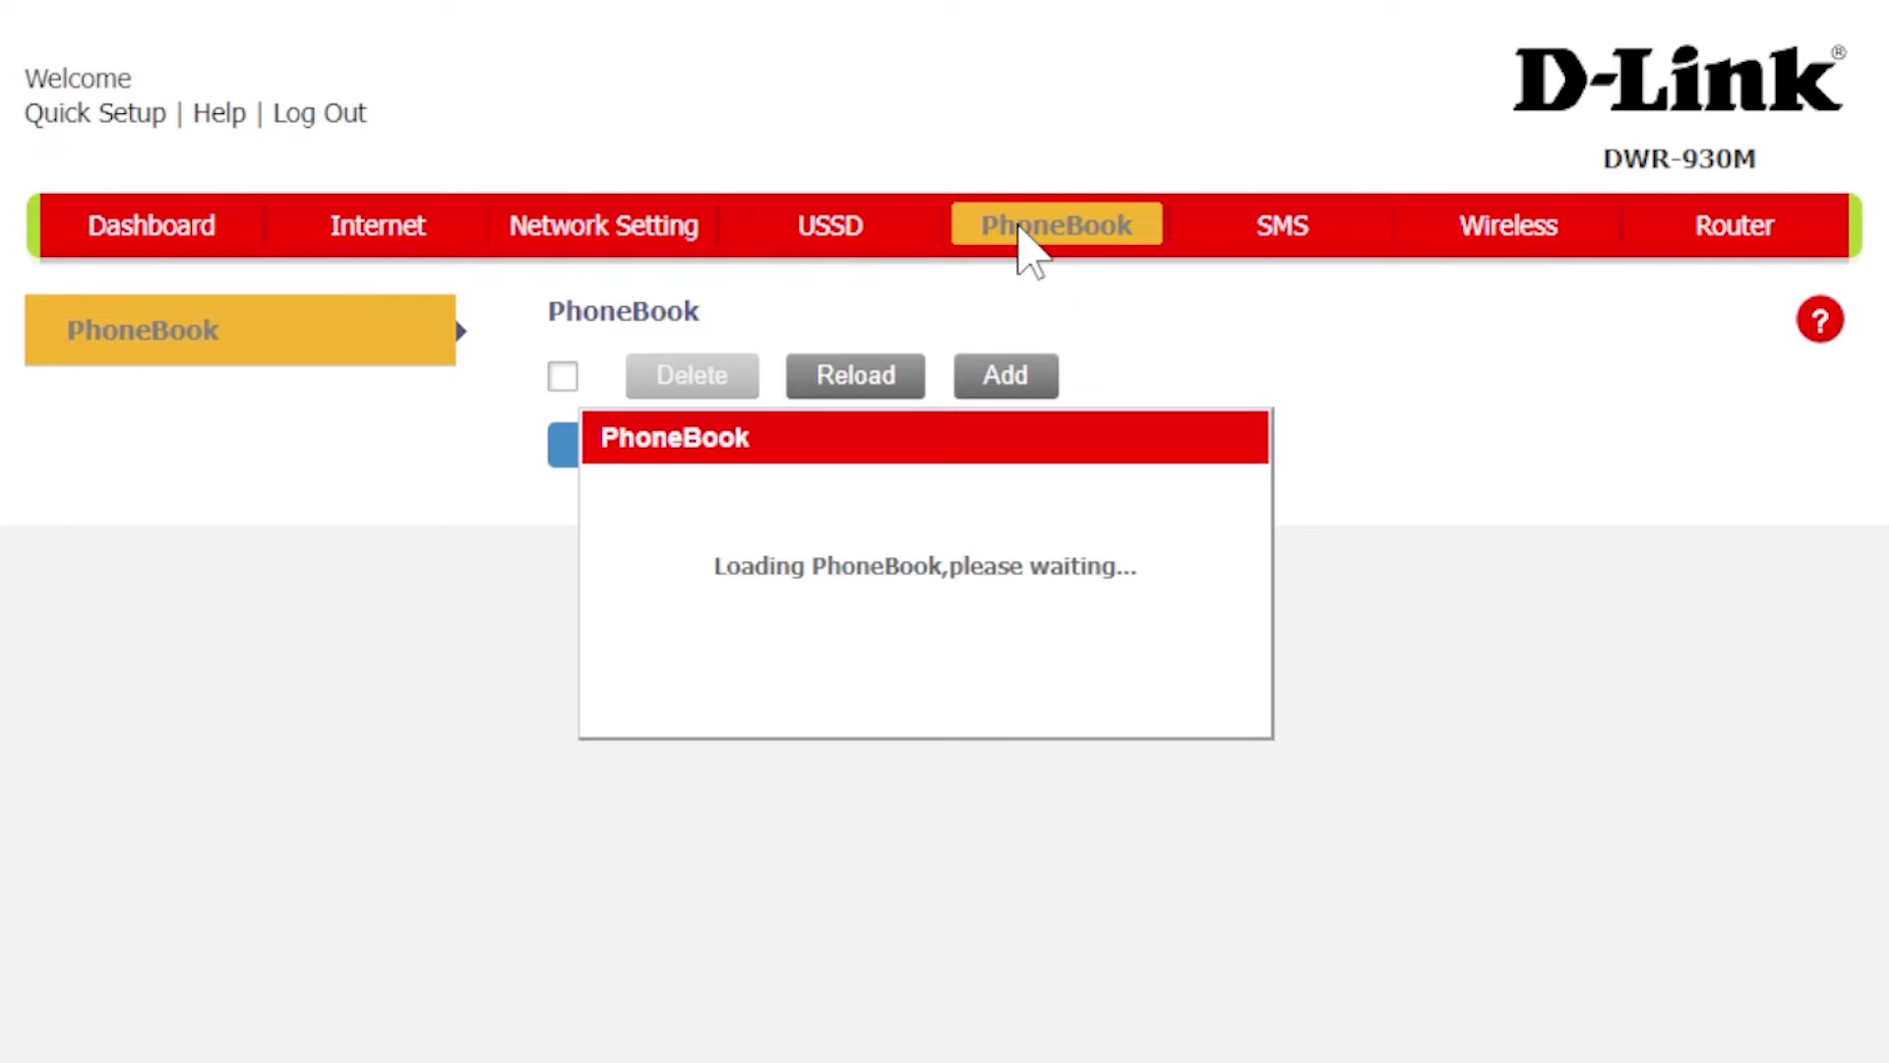
{"action": "left_click", "coordinate": [1277, 232]}
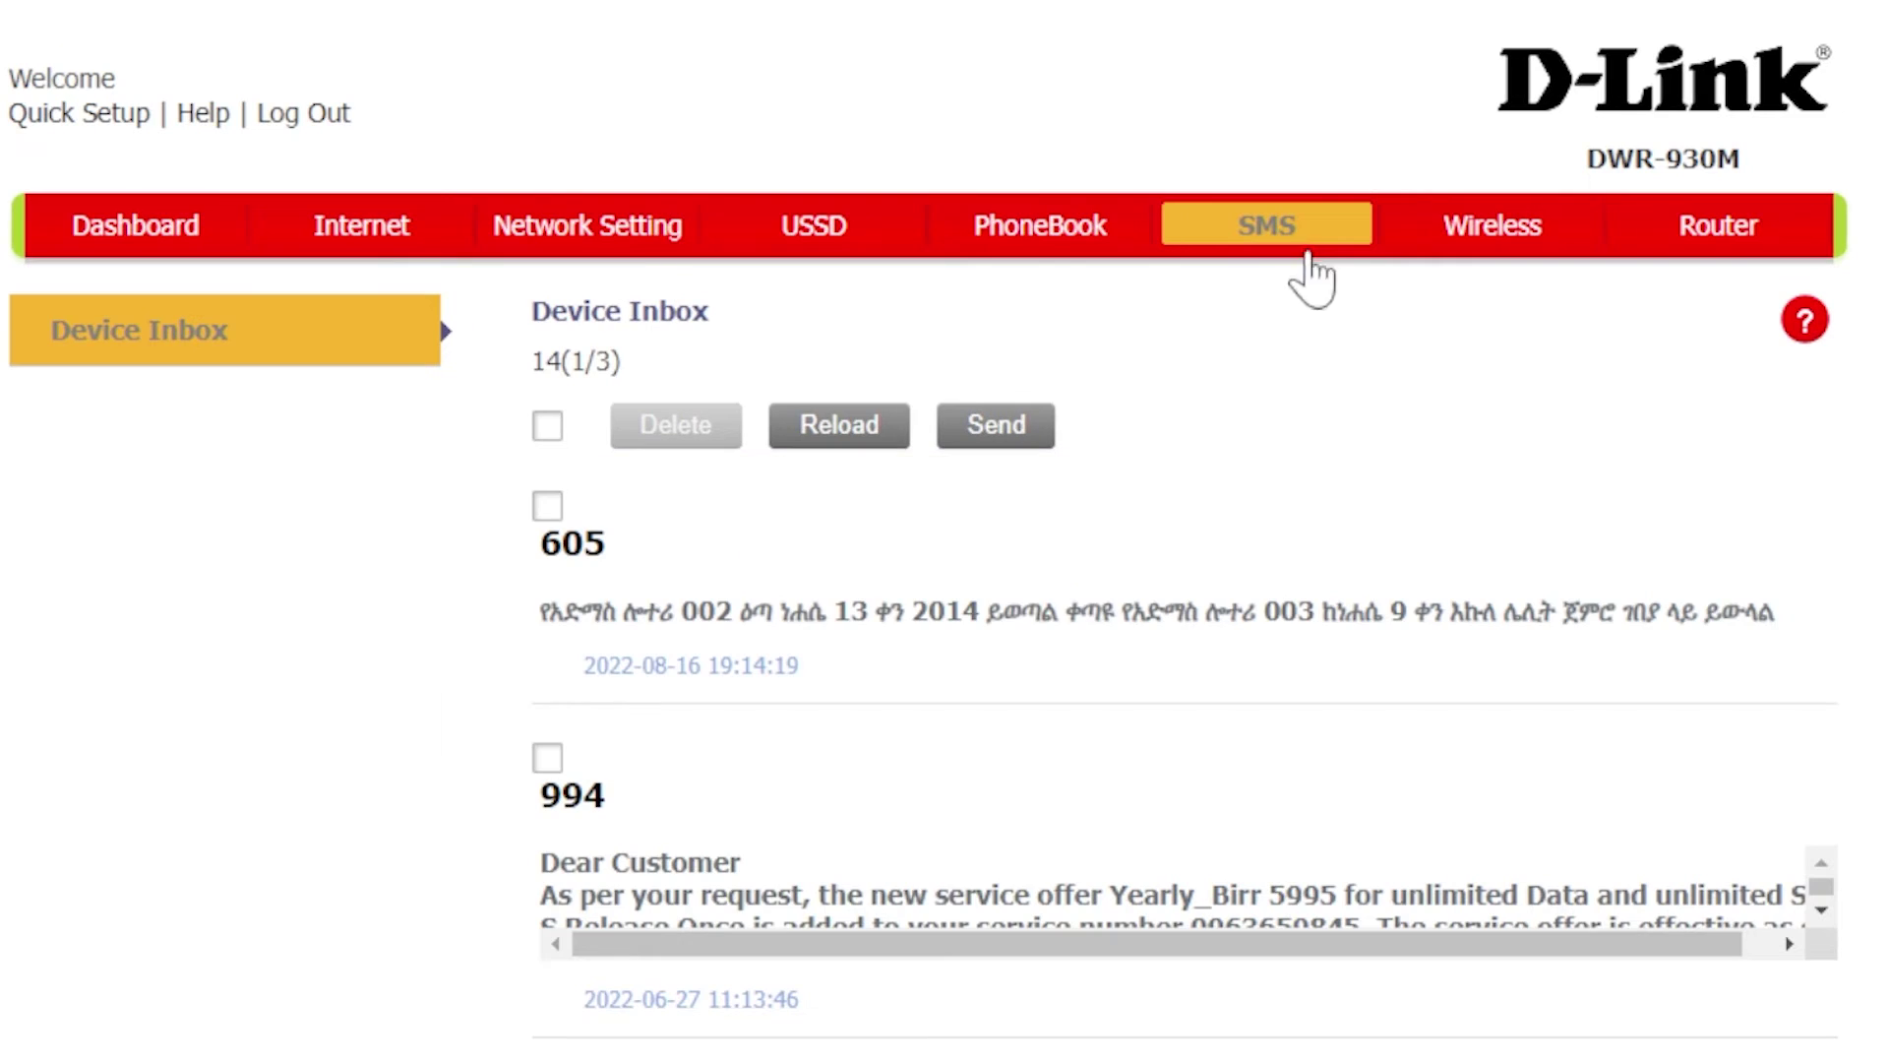
{"action": "left_click", "coordinate": [1466, 234]}
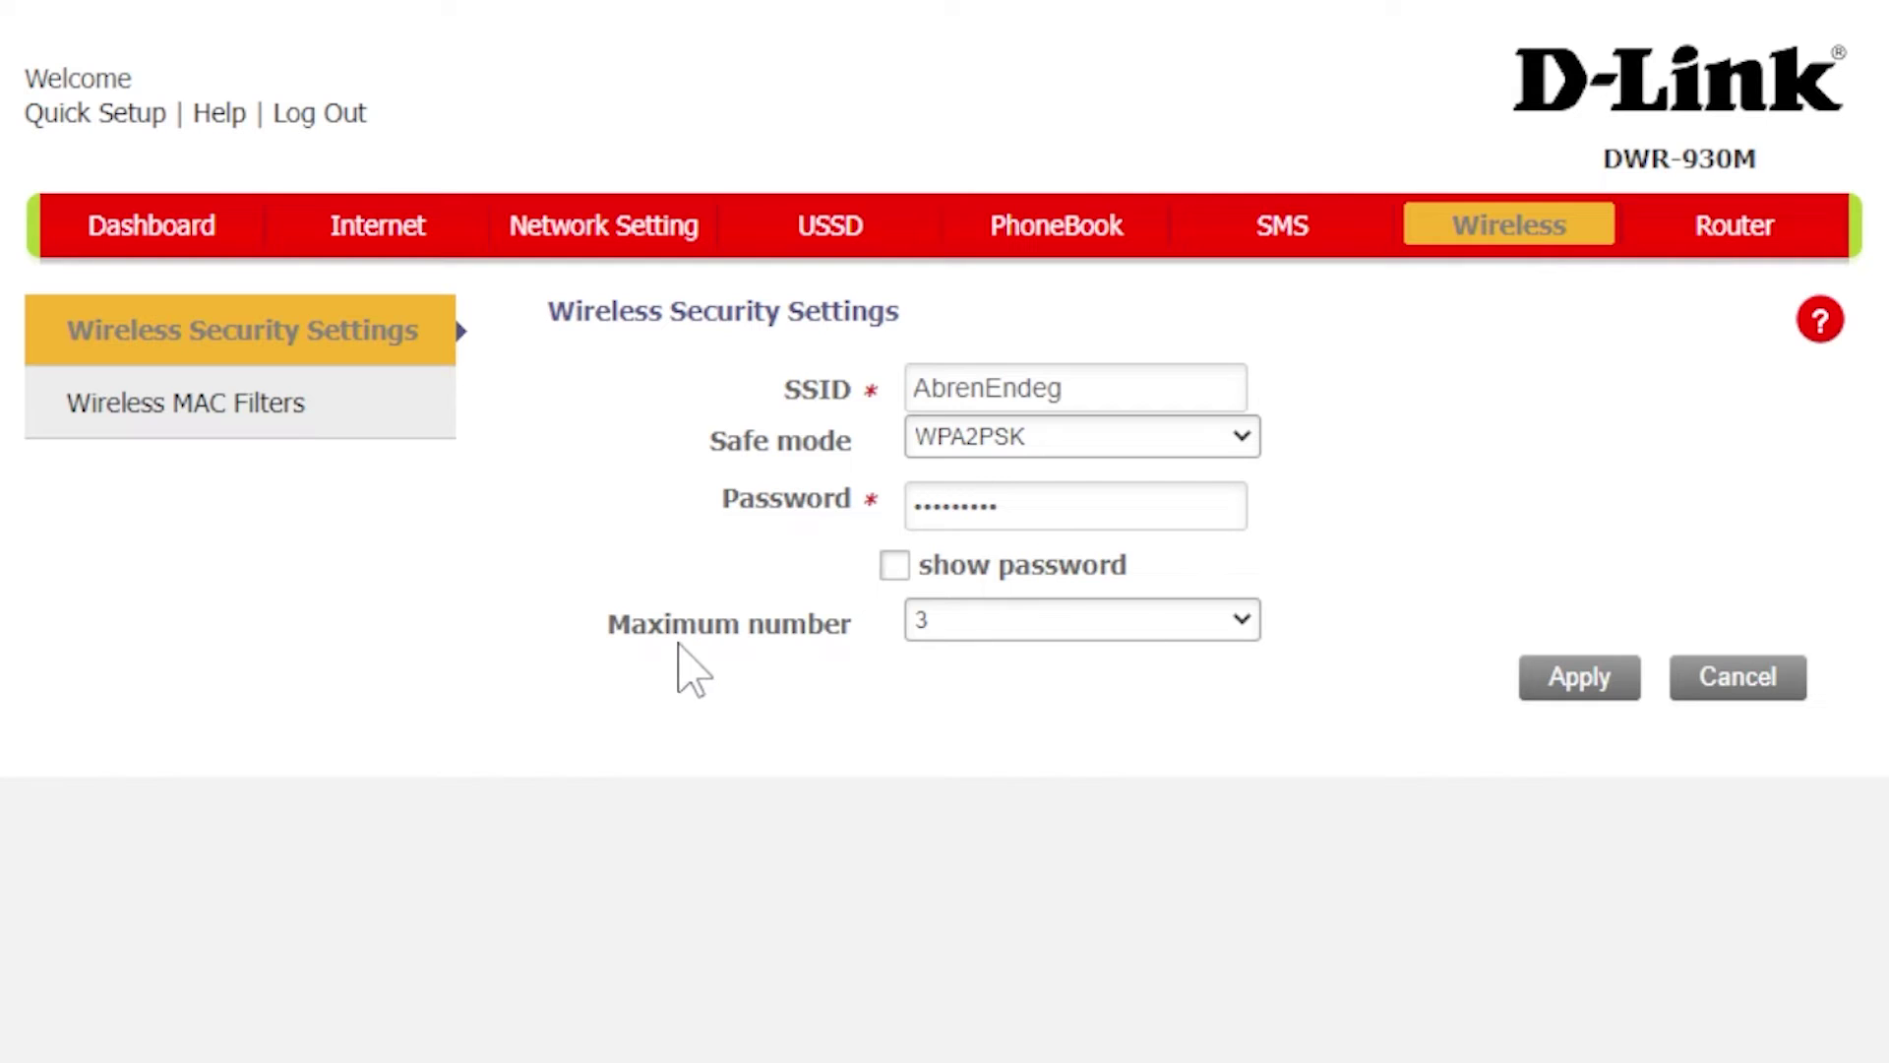
{"action": "left_click", "coordinate": [966, 620]}
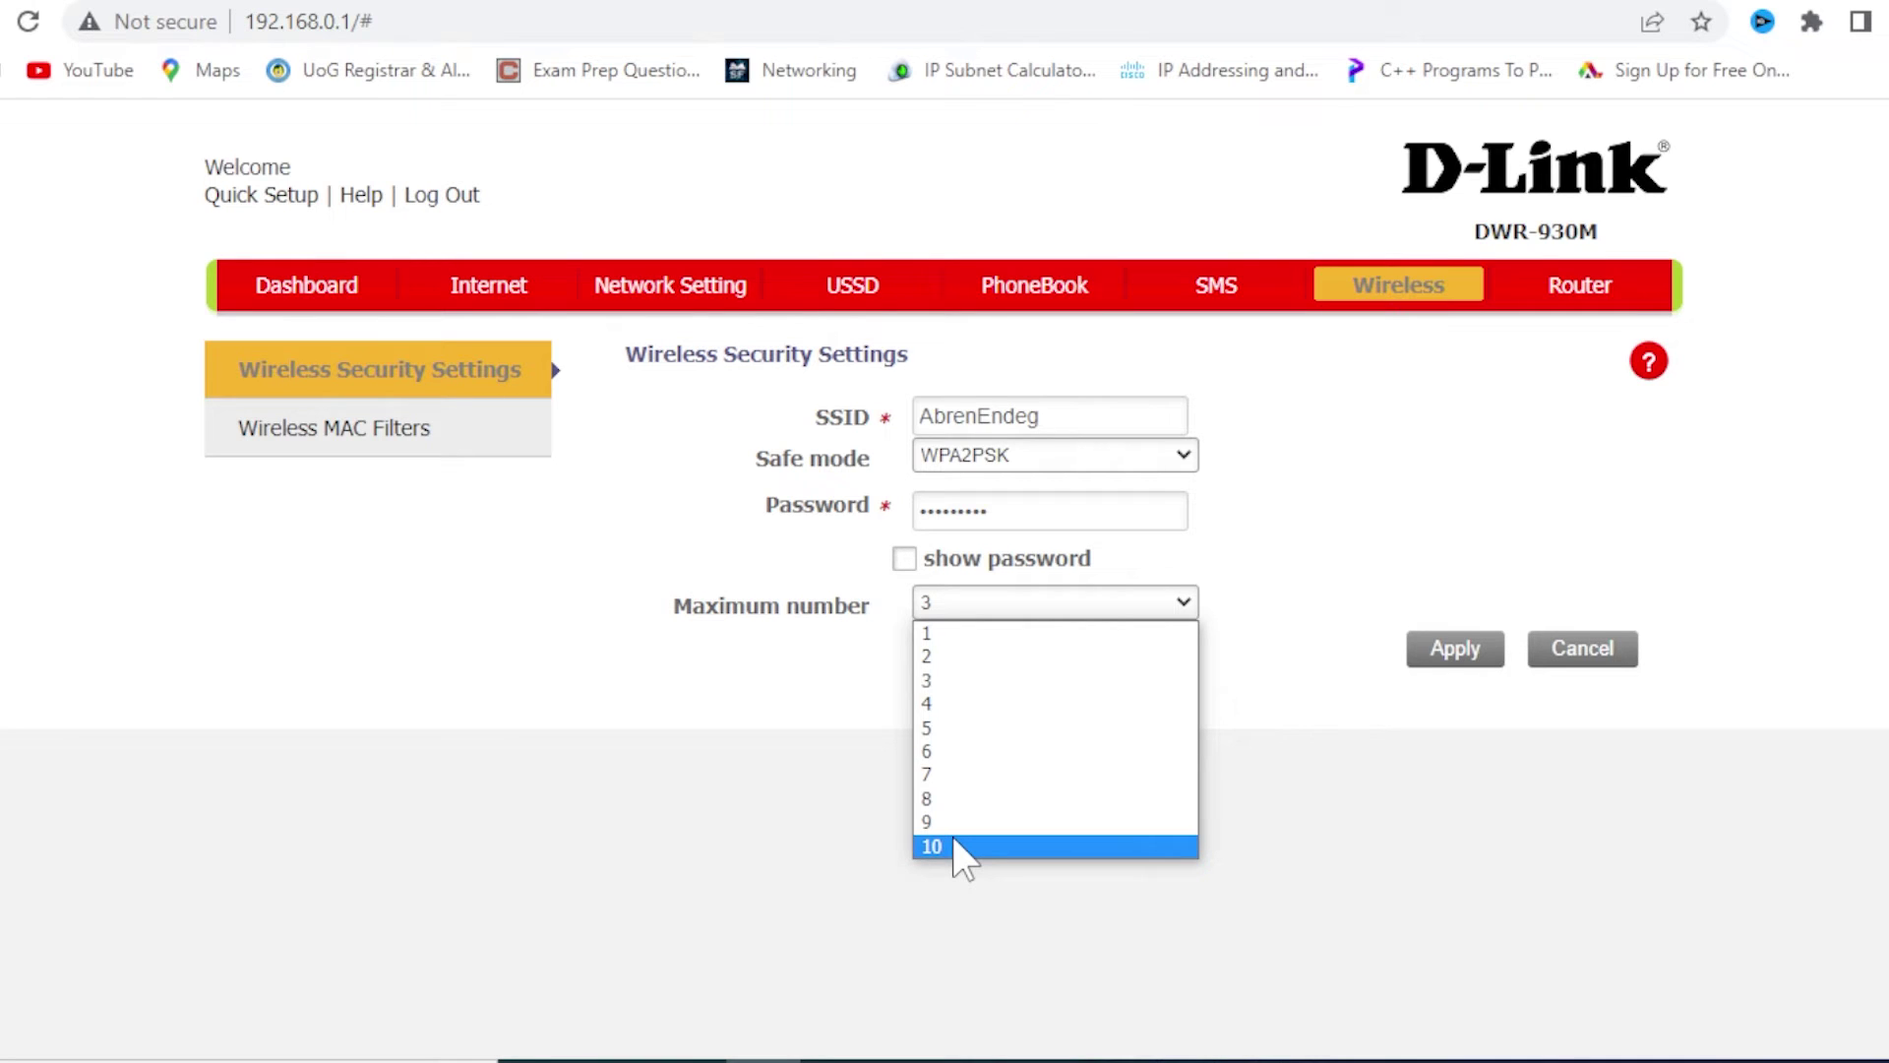
{"action": "left_click", "coordinate": [1011, 925]}
{"action": "left_click", "coordinate": [986, 603]}
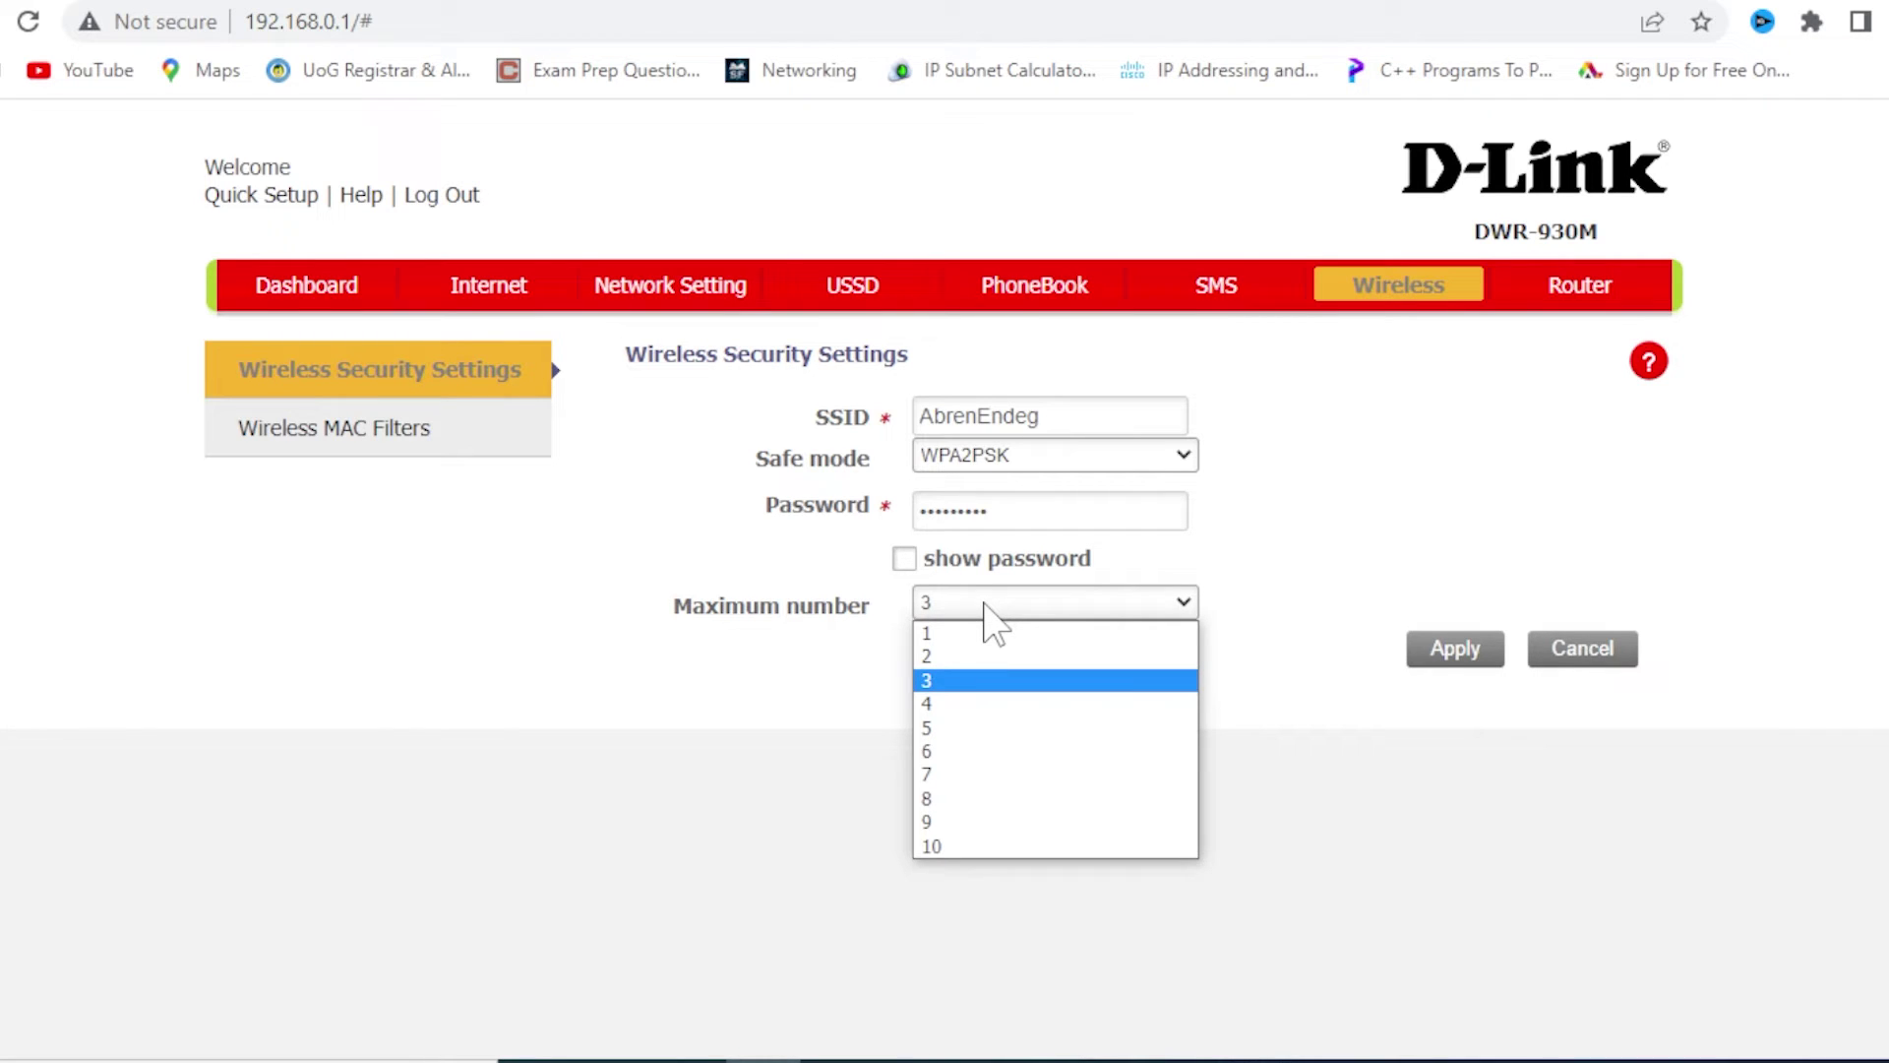
{"action": "left_click", "coordinate": [967, 610]}
{"action": "left_click", "coordinate": [967, 610]}
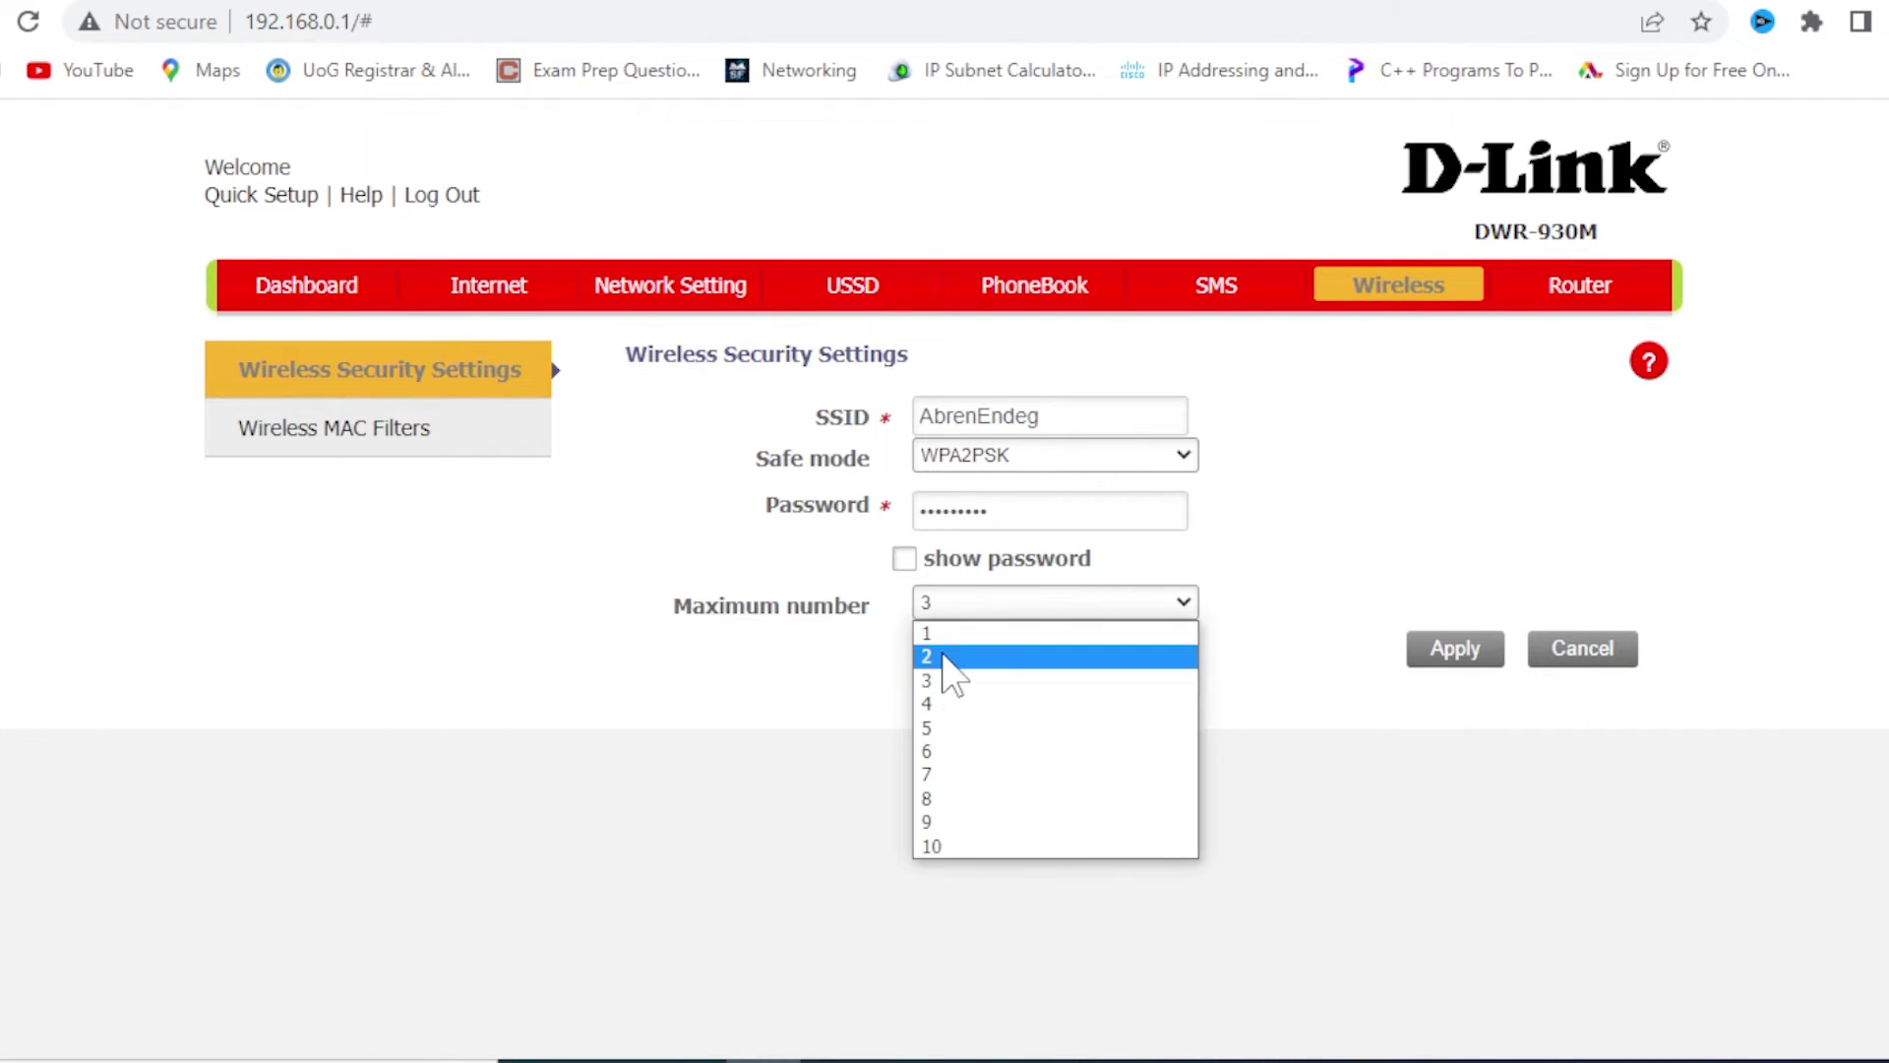
{"action": "left_click", "coordinate": [952, 658]}
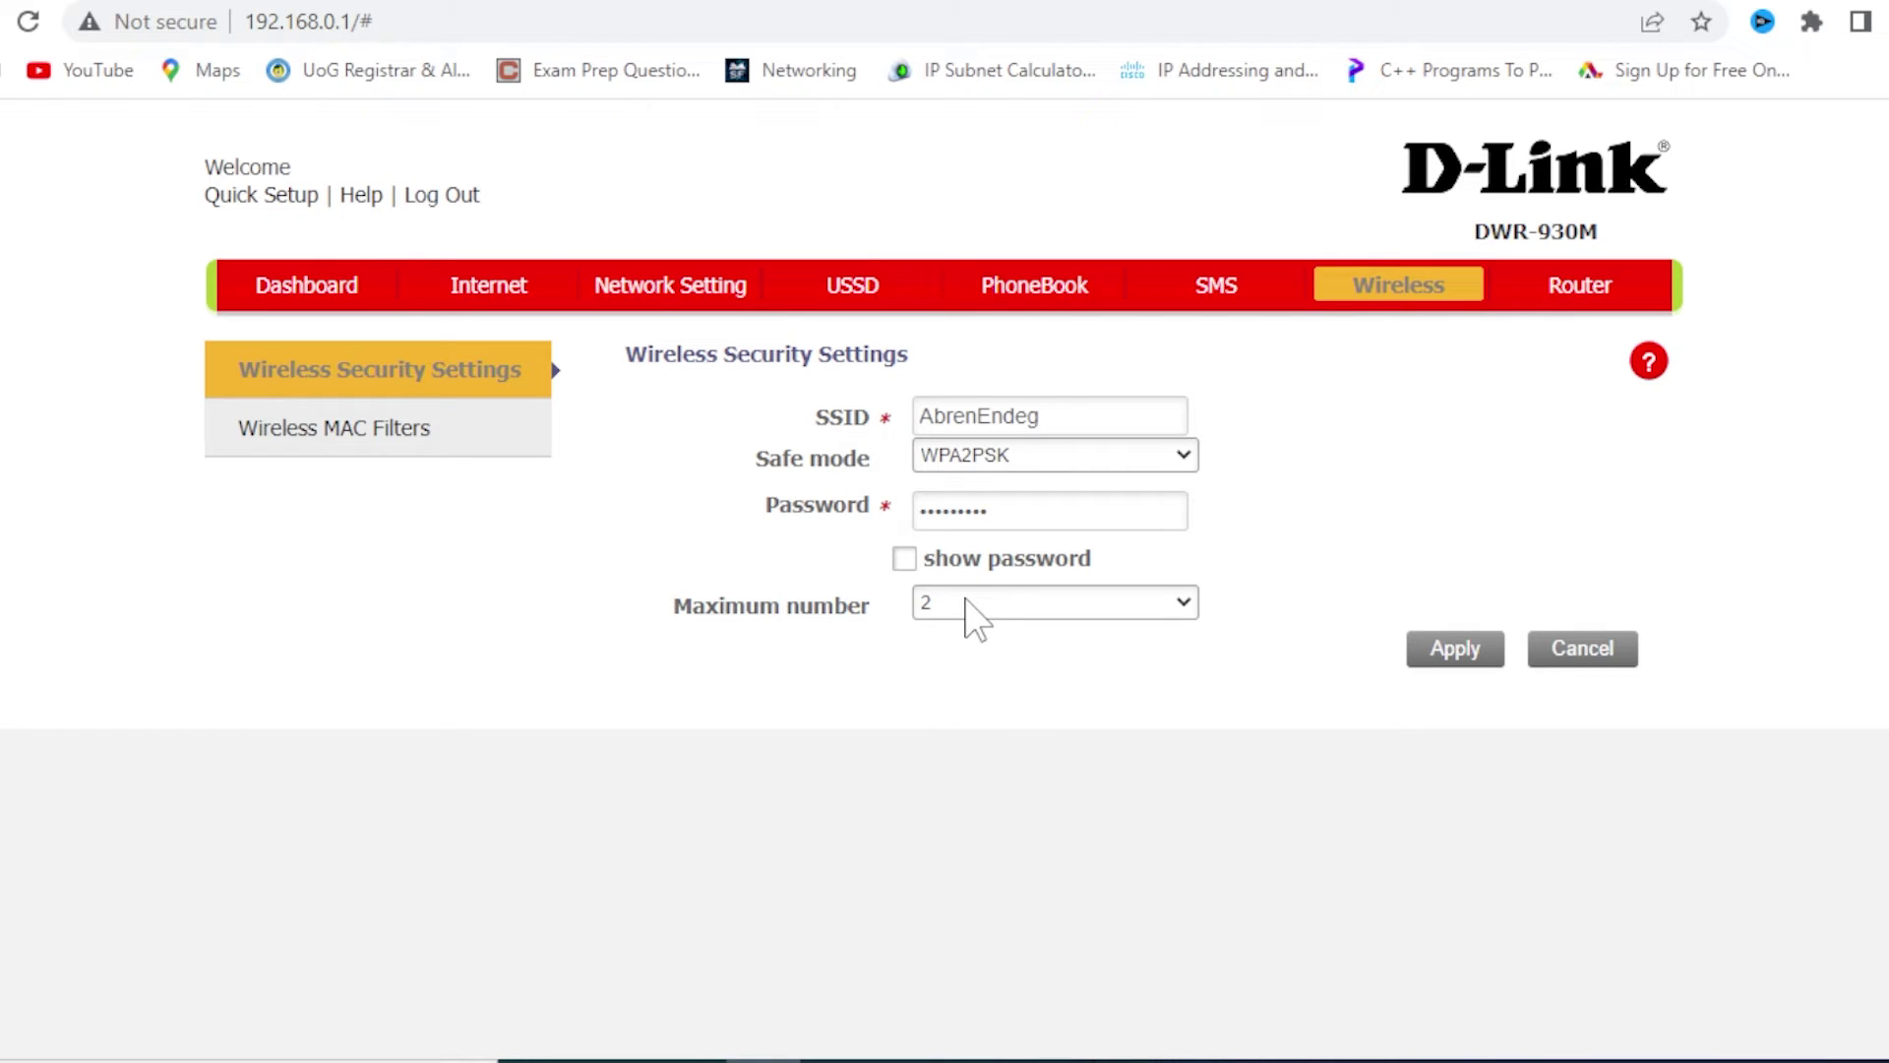
{"action": "left_click", "coordinate": [967, 610]}
{"action": "left_click", "coordinate": [960, 631]}
{"action": "left_click", "coordinate": [1033, 604]}
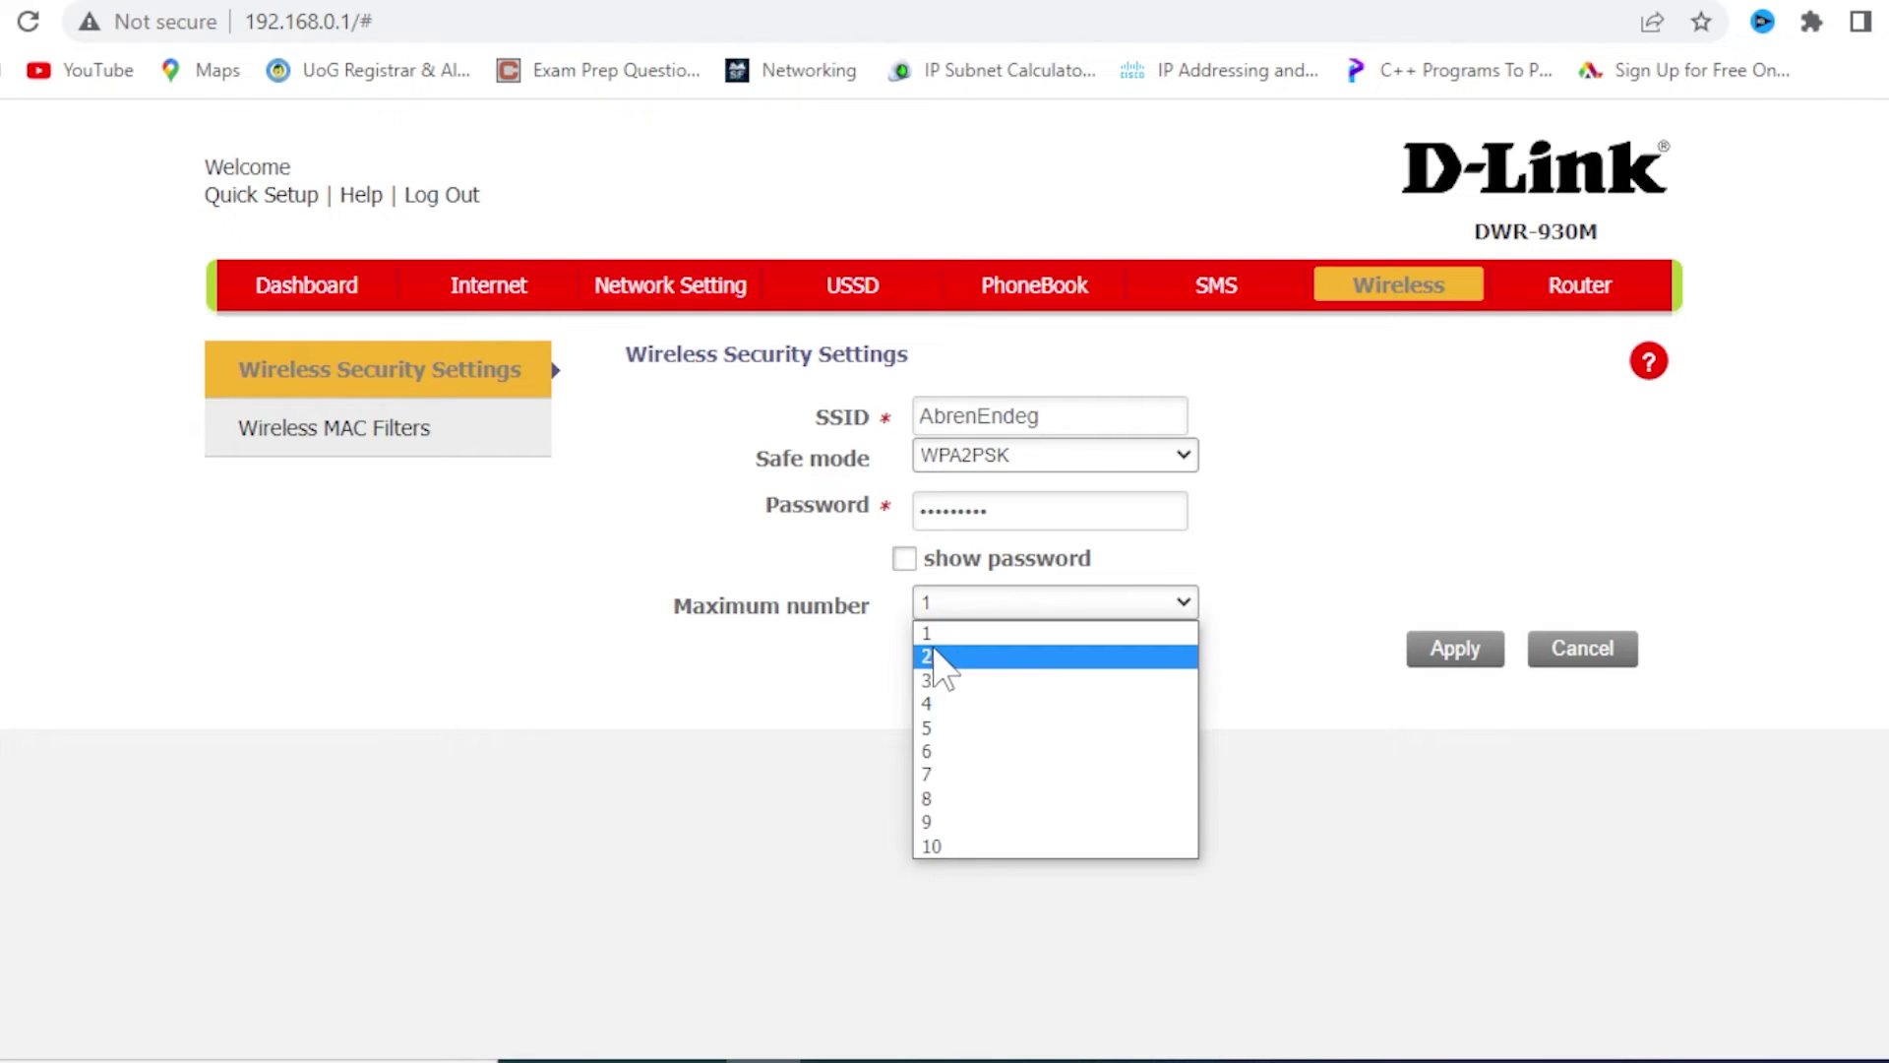
{"action": "left_click", "coordinate": [1454, 747]}
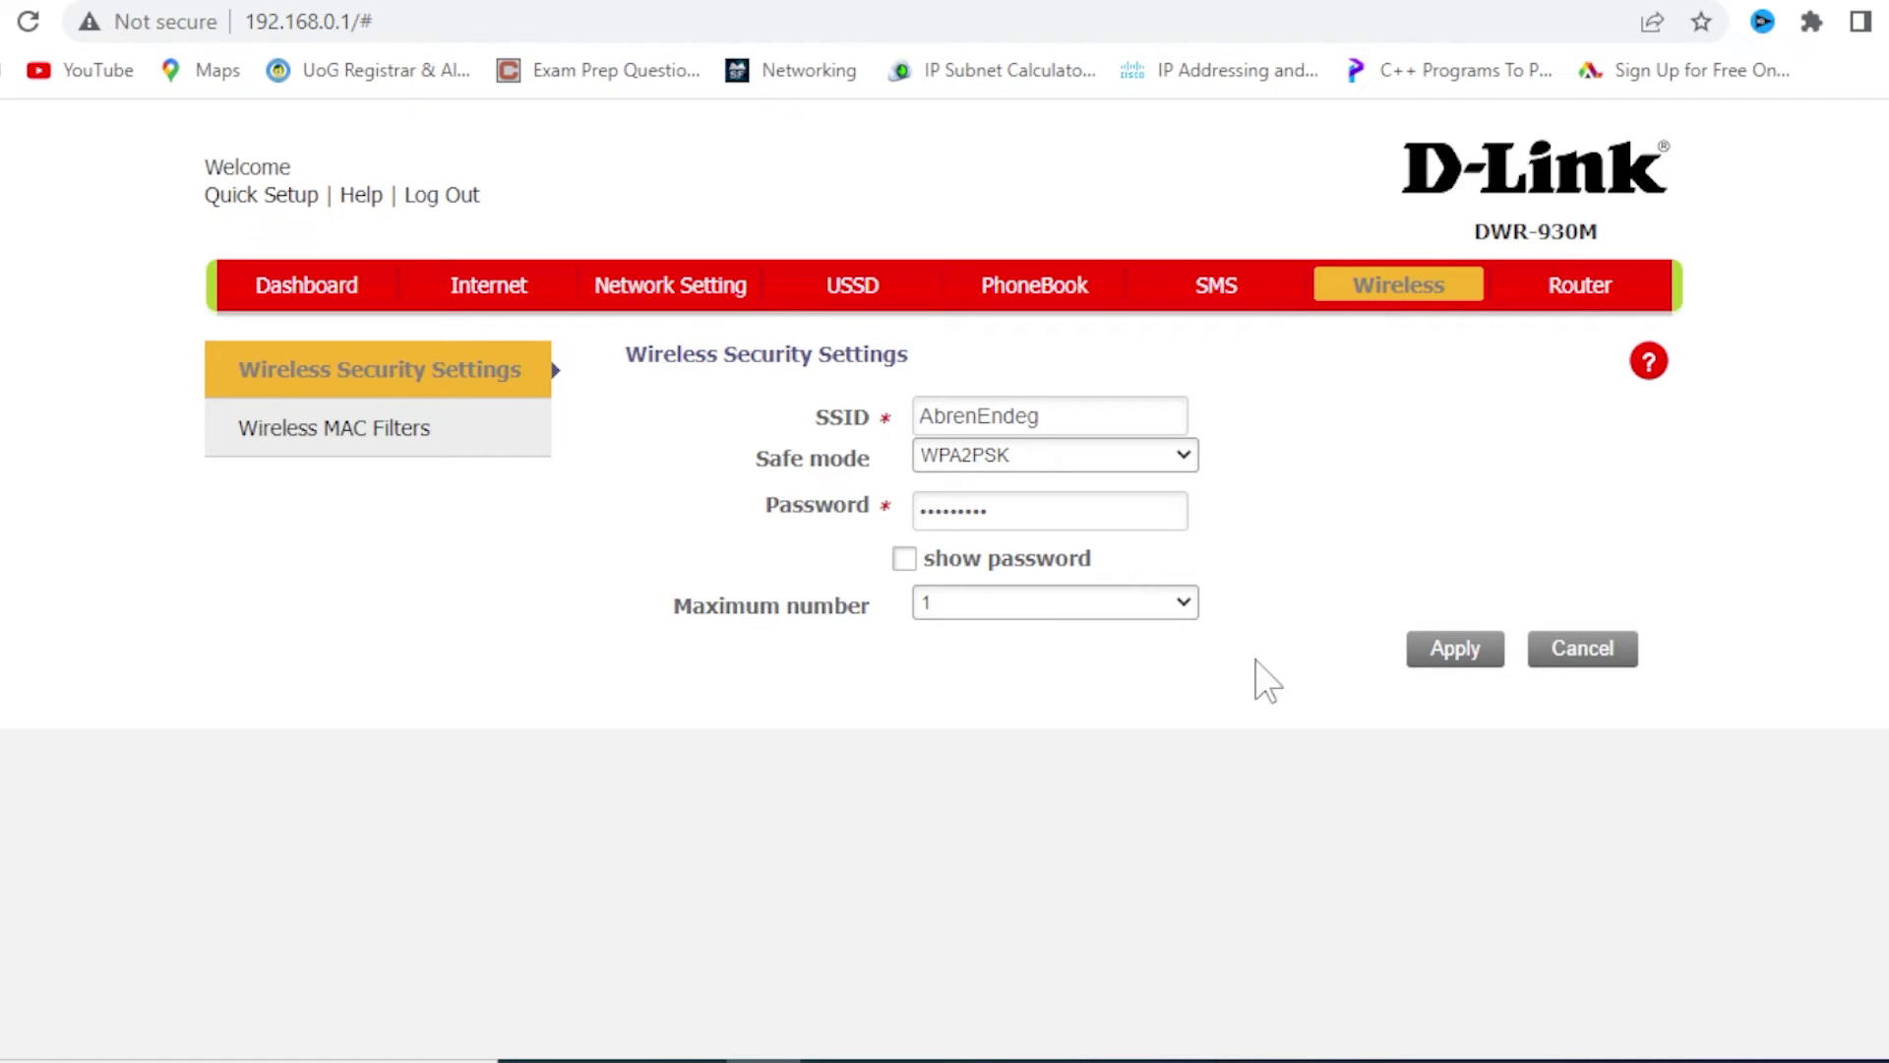
{"action": "left_click", "coordinate": [1006, 608]}
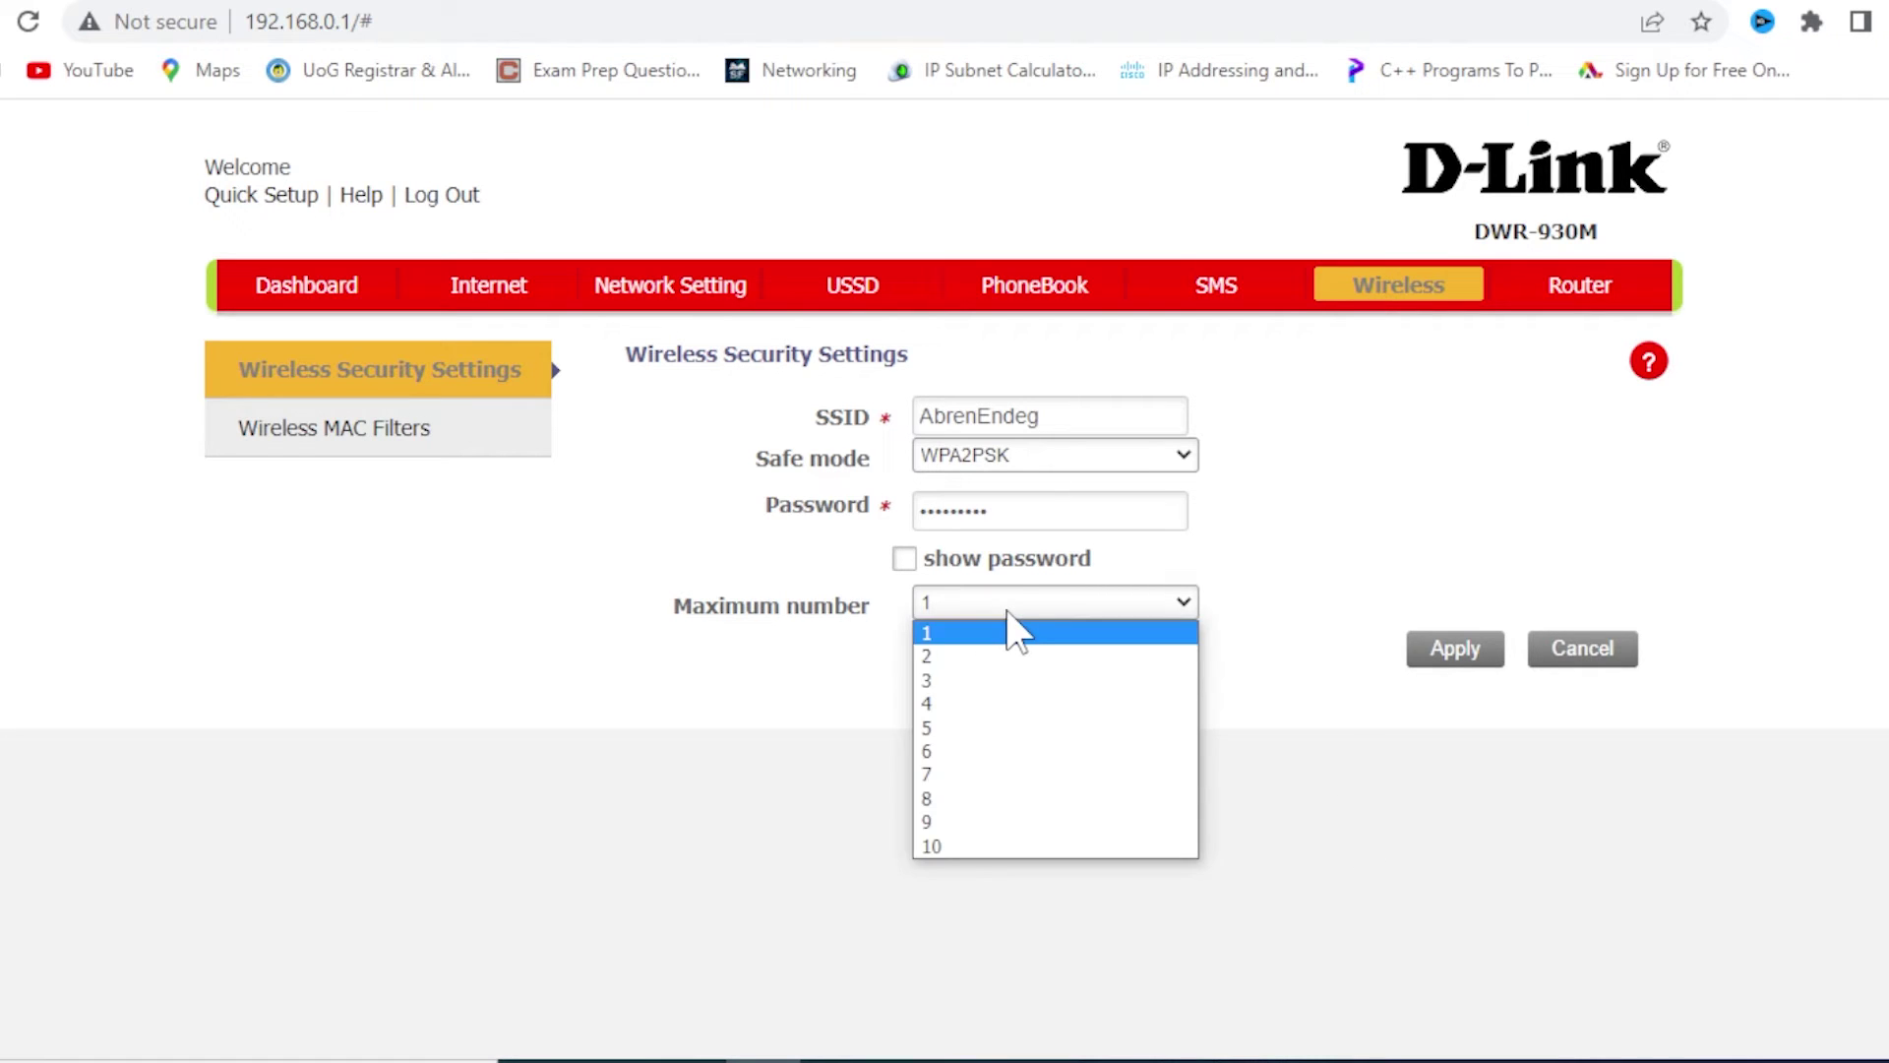
{"action": "left_click", "coordinate": [980, 679]}
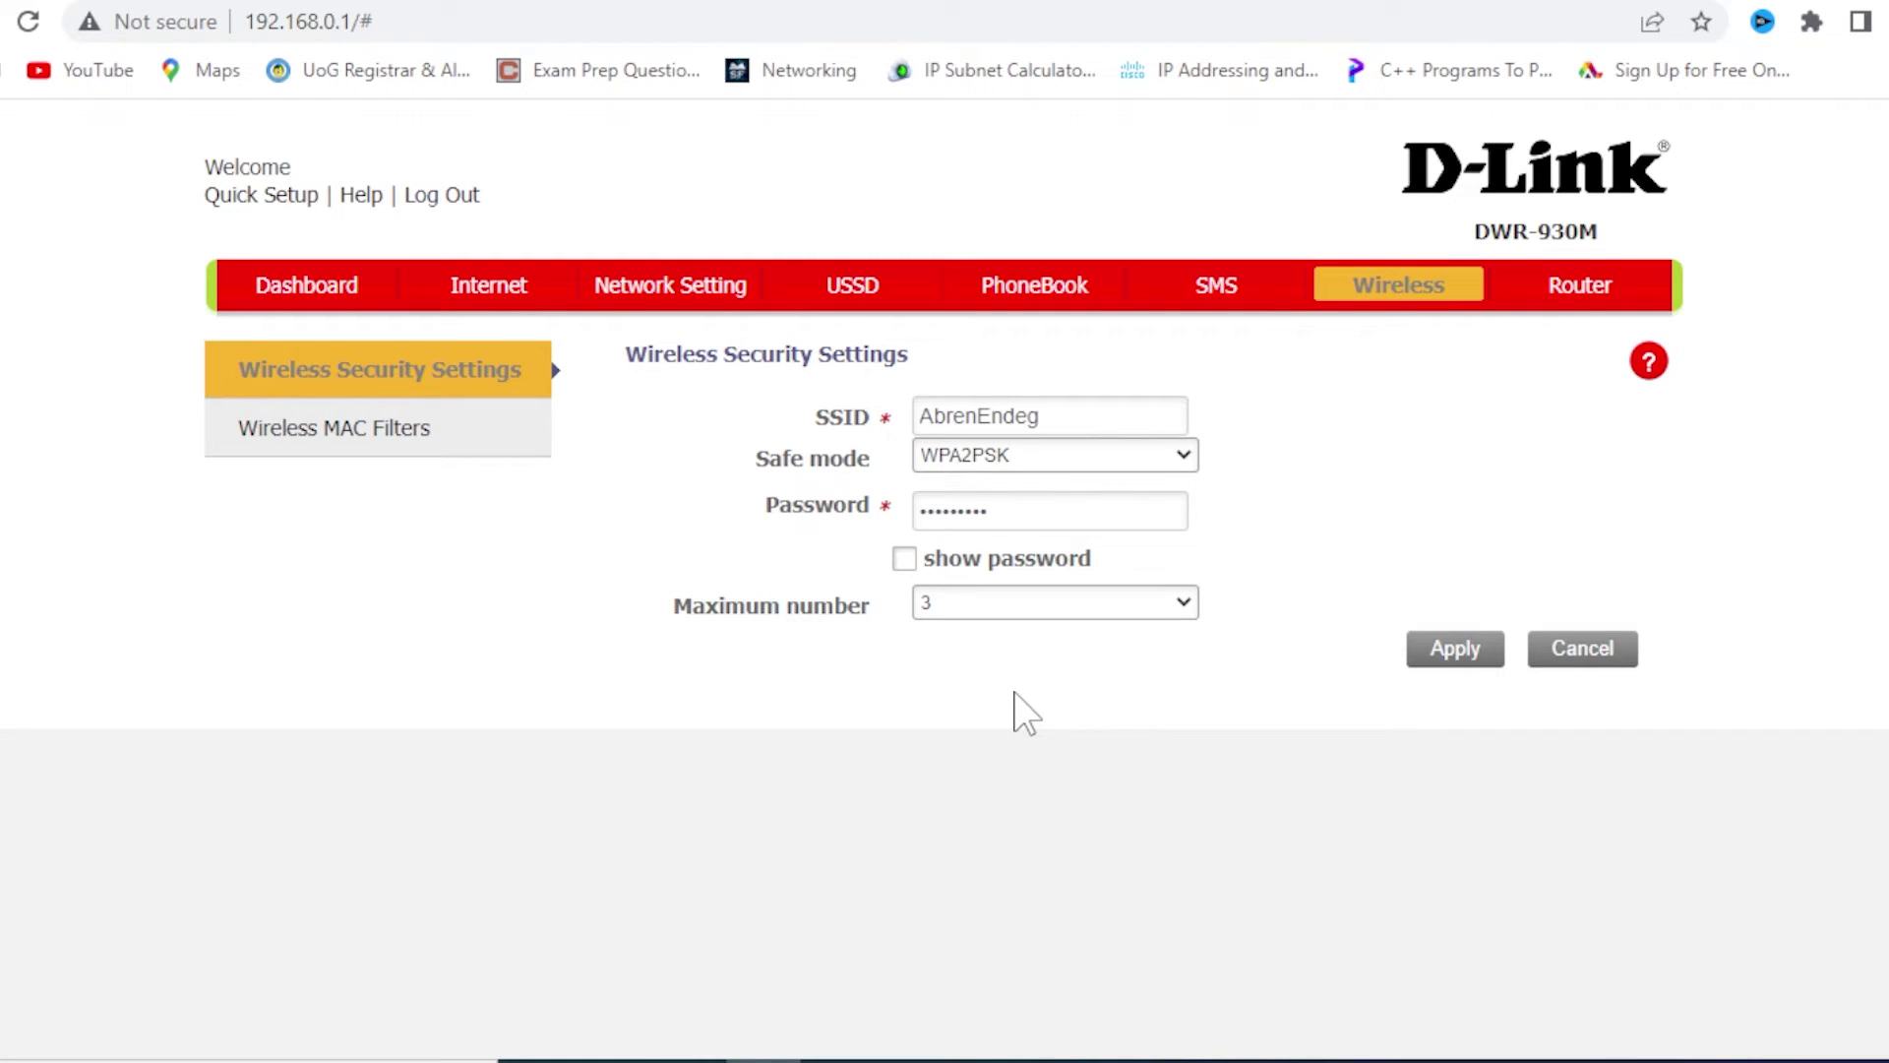
{"action": "left_click", "coordinate": [492, 295]}
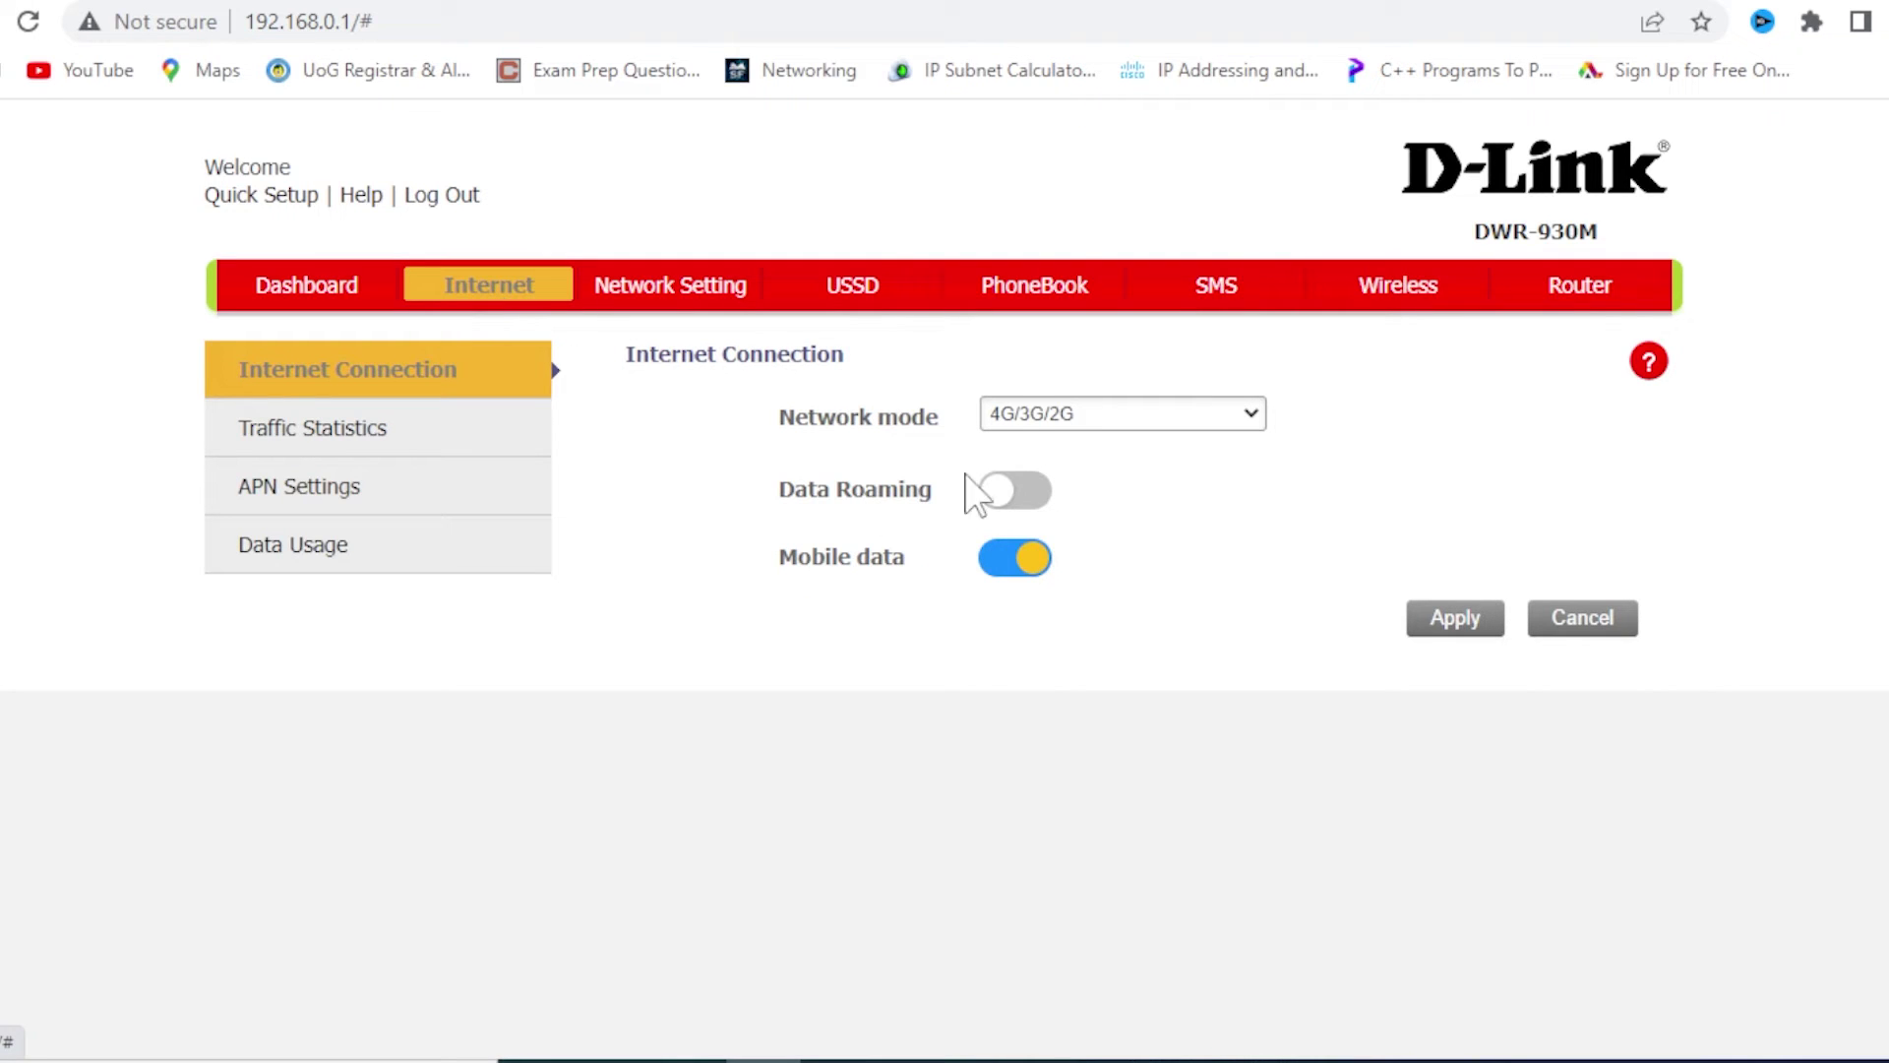
{"action": "left_click", "coordinate": [1403, 292]}
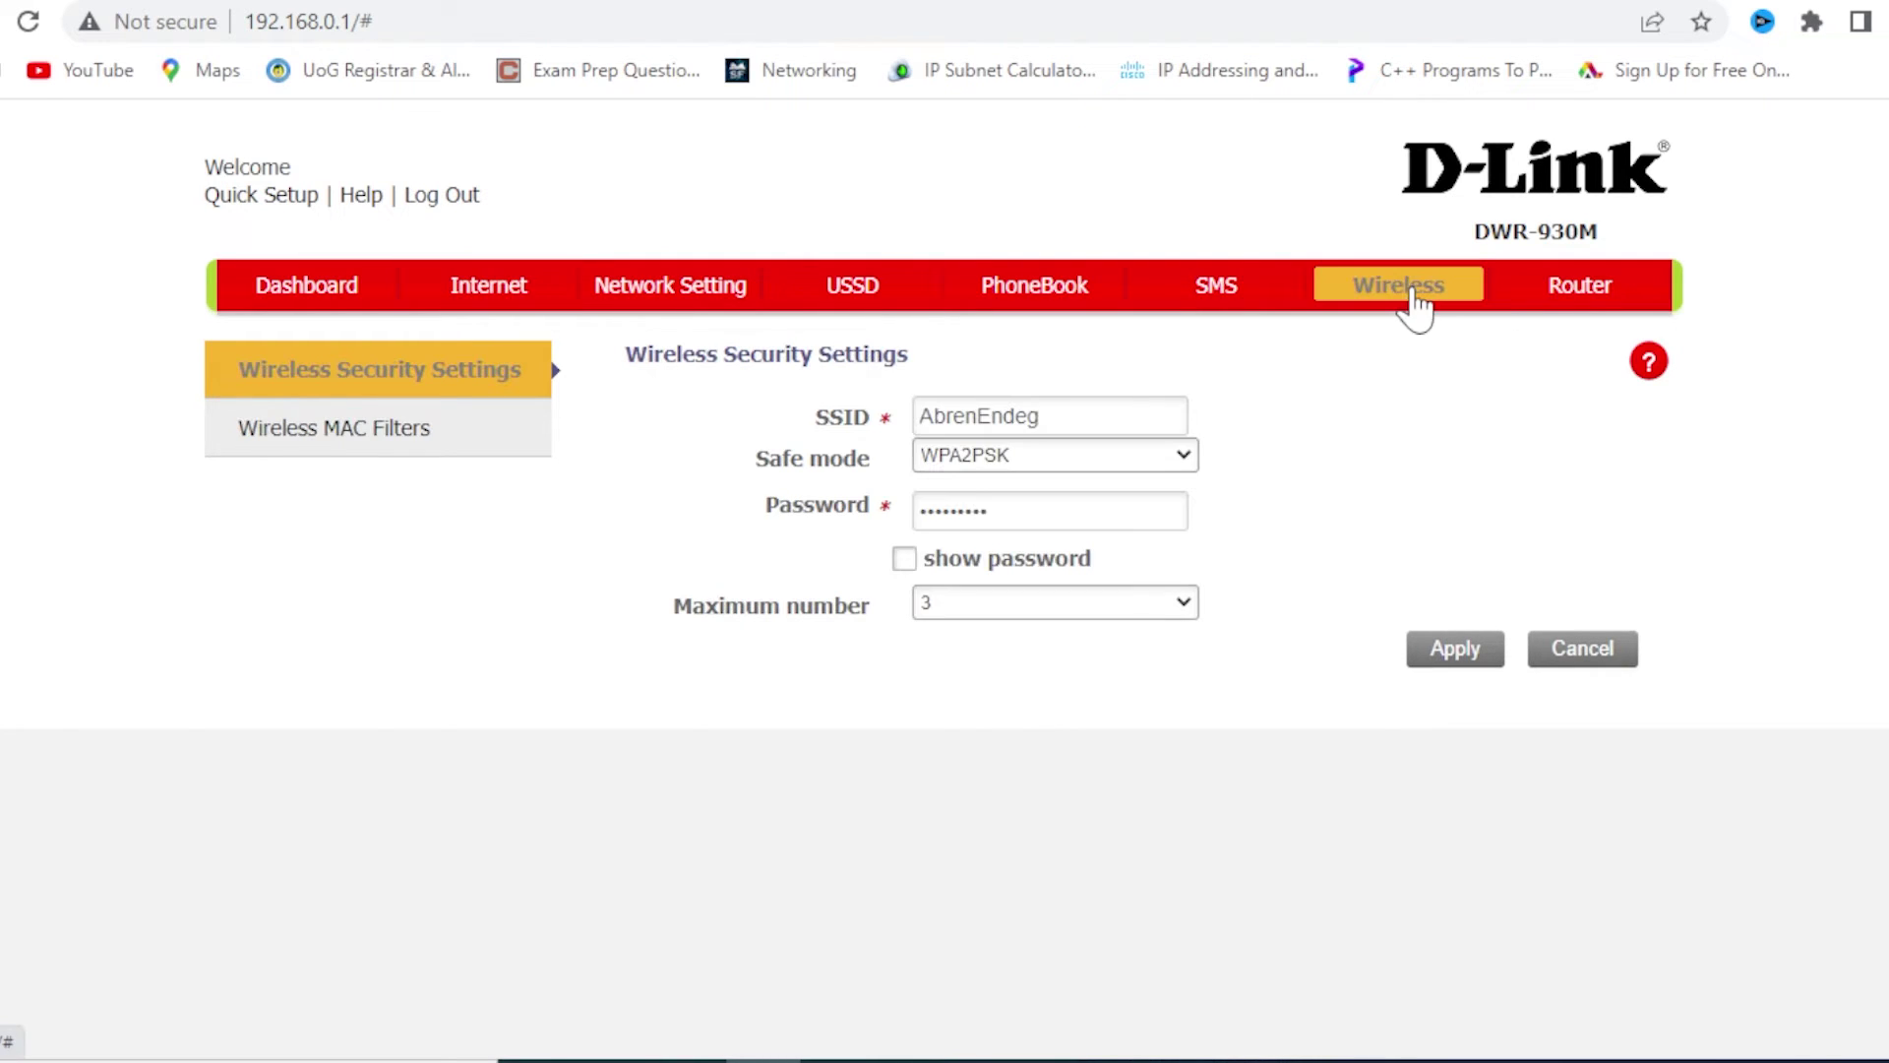